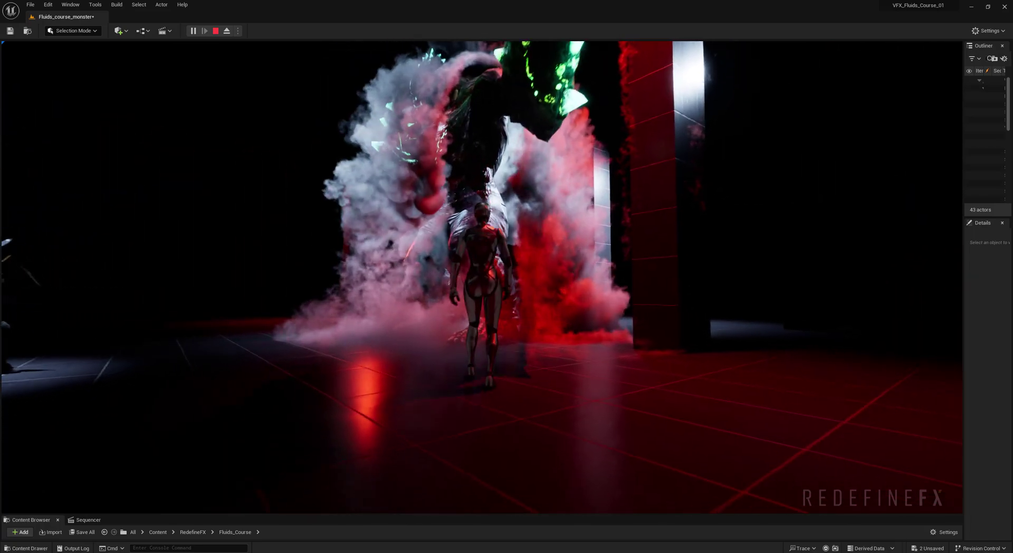
Stop the running game preview and search the project's plugin list for Niagara plugins
key("Escape")
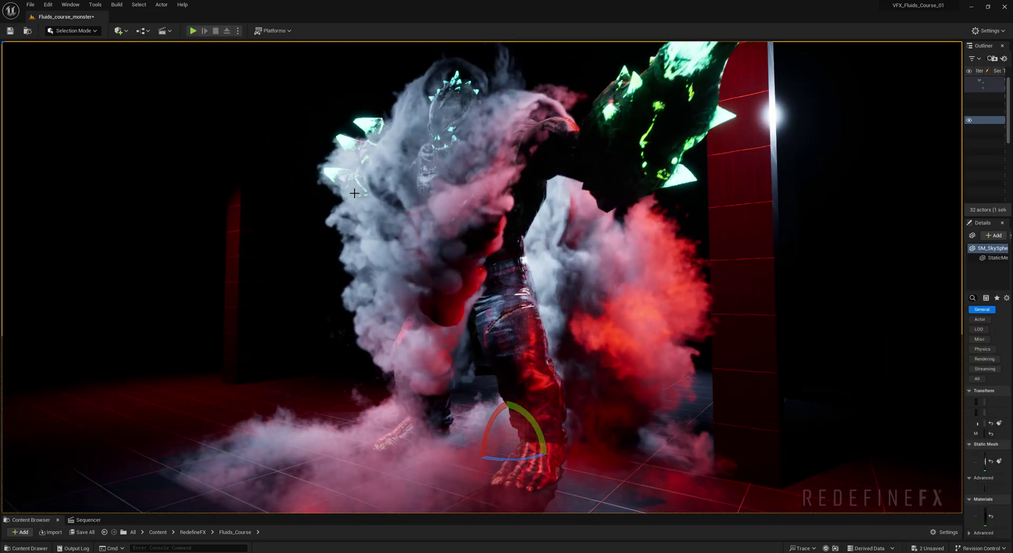
right_click_drag(355, 194, 382, 195)
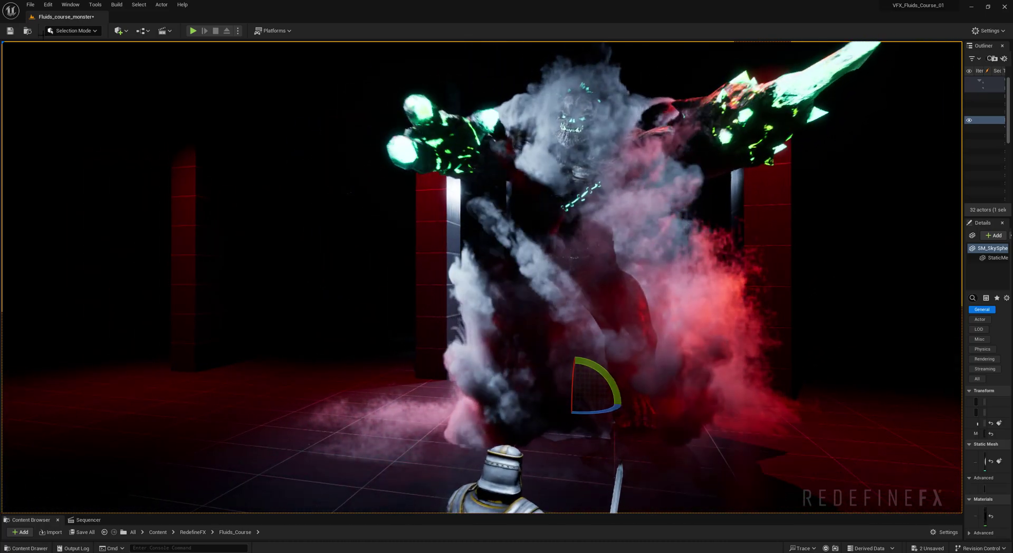
left_click(47, 5)
left_click(74, 128)
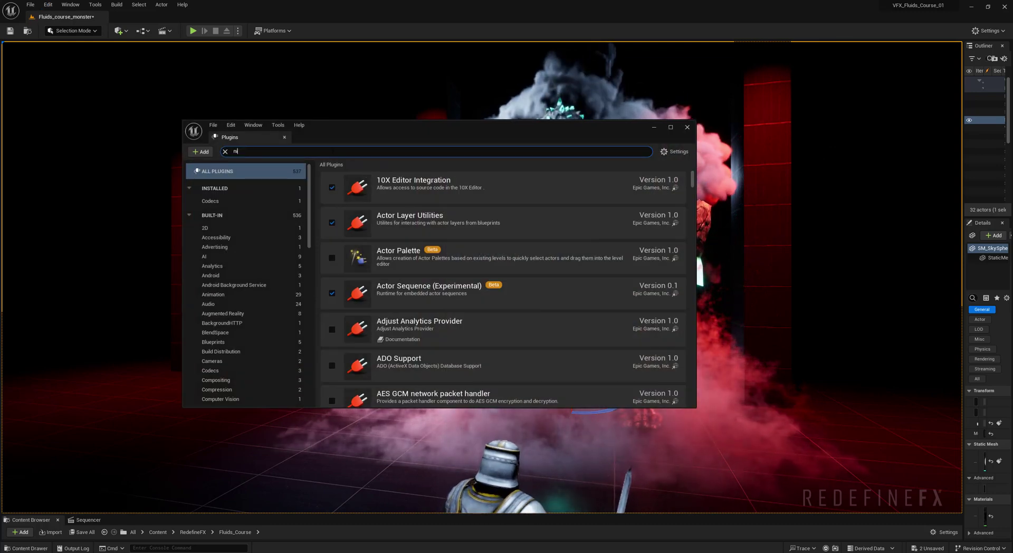
type("niagar")
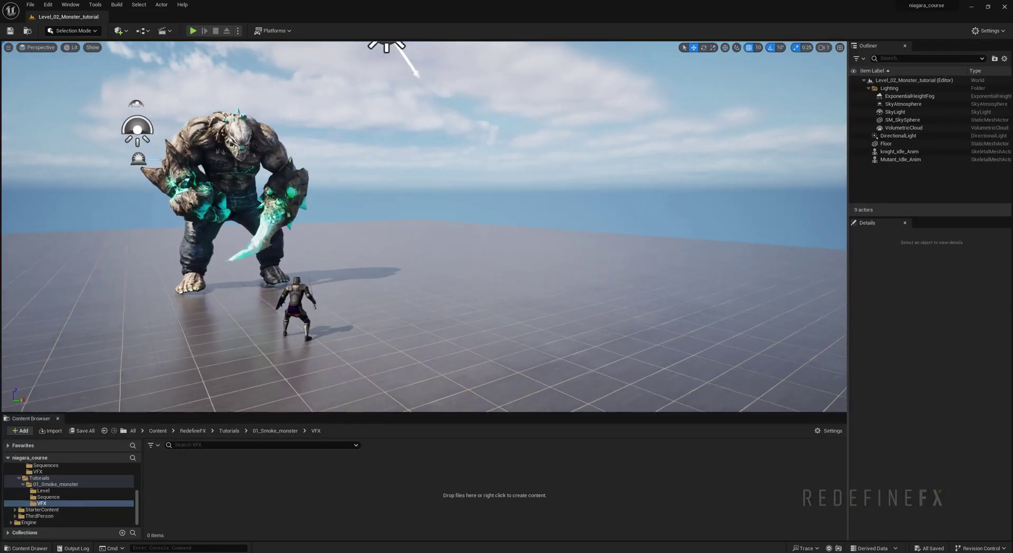
Create an empty Niagara system named NS_smoke in the VFX folder and open it for editing
key("s")
right_click_drag(391, 287, 407, 255)
key("d")
key("w")
key("a")
right_click(227, 478)
left_click(287, 515)
right_click(306, 490)
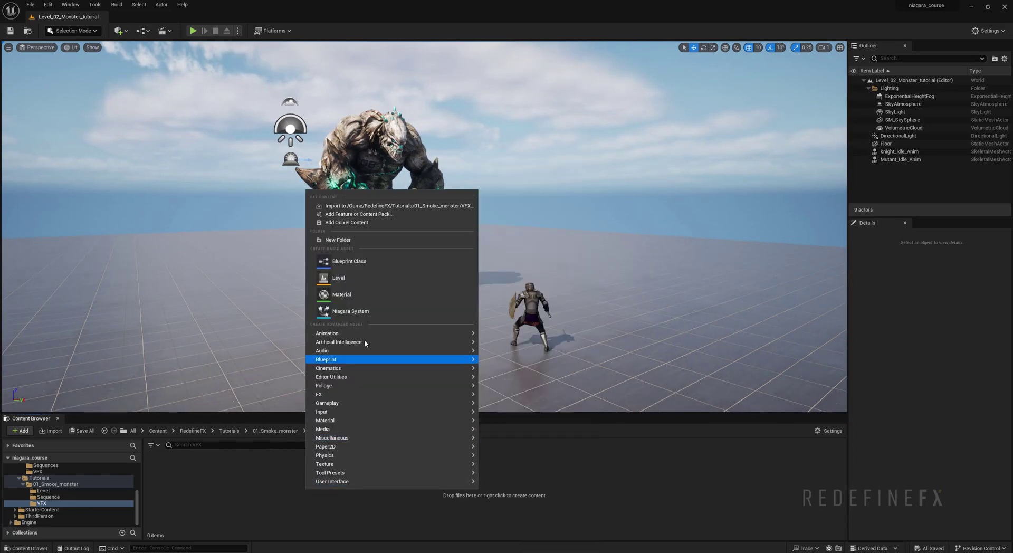
left_click(349, 310)
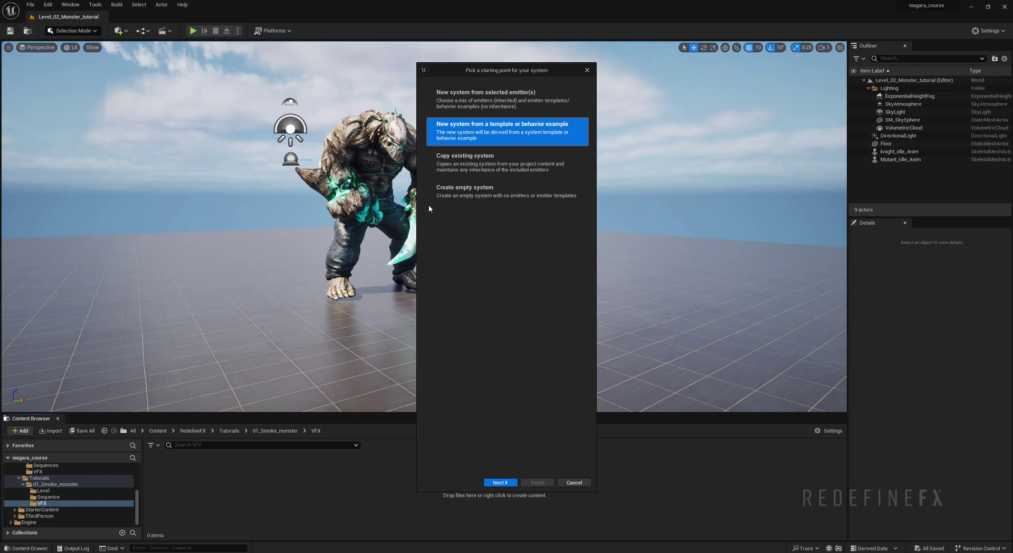
left_click(464, 188)
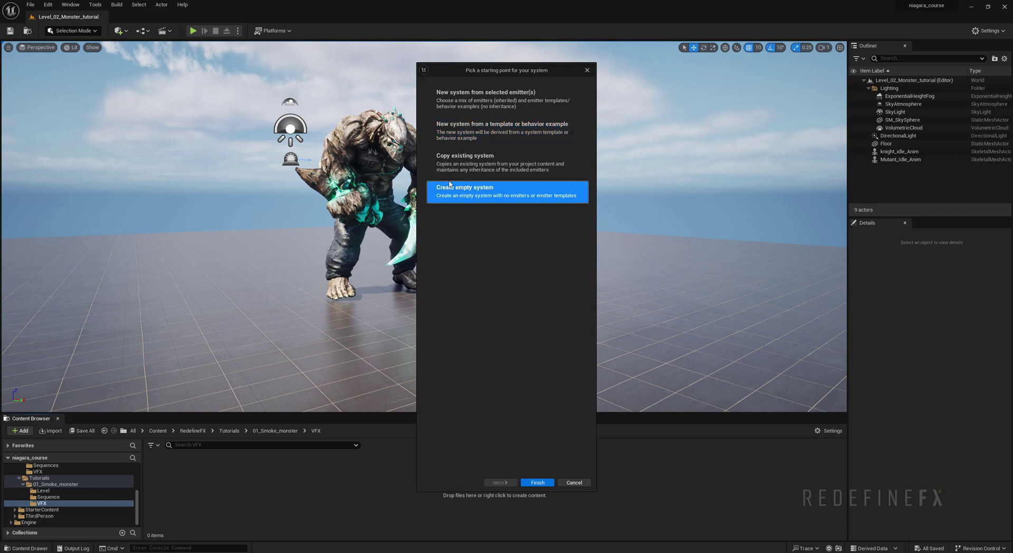
left_click(536, 482)
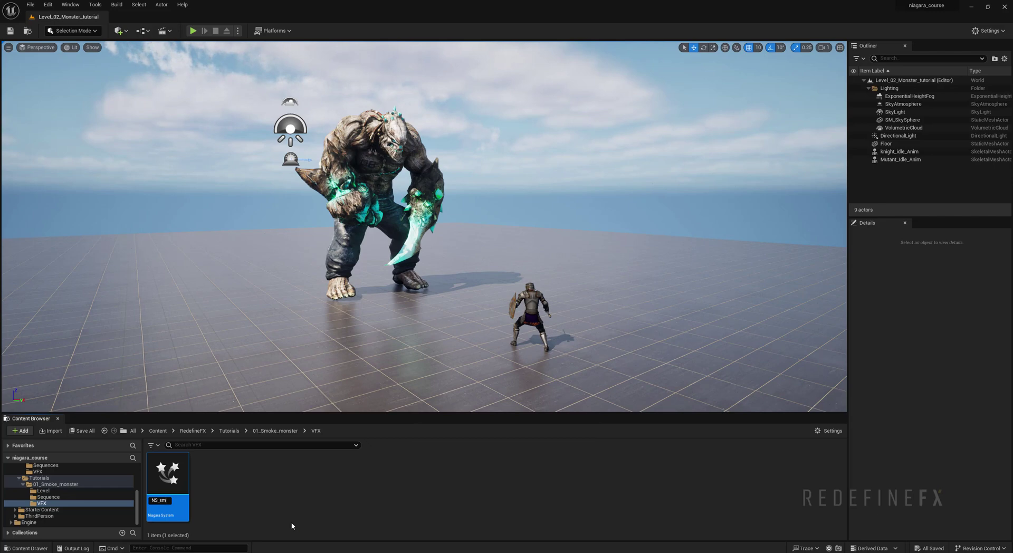
double_click(167, 475)
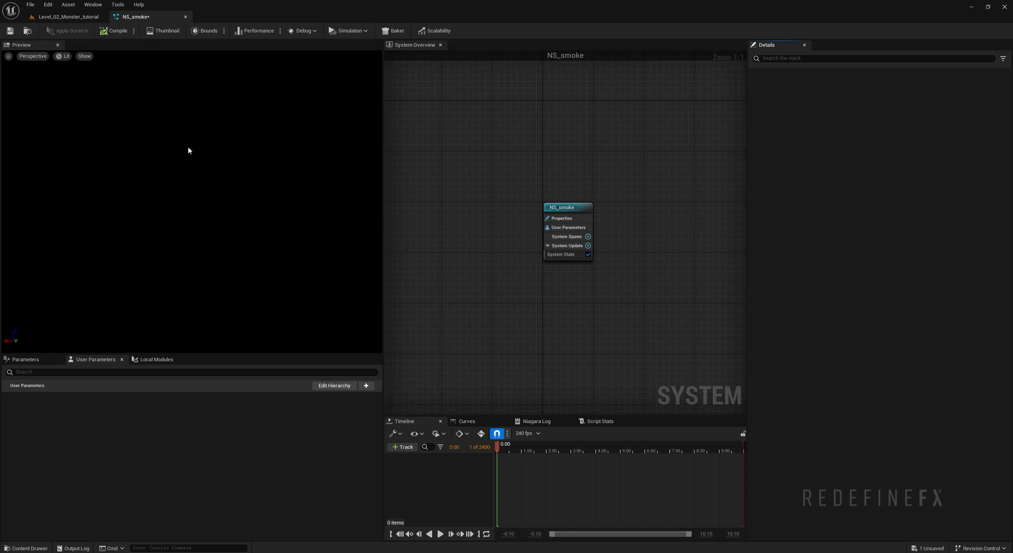
Toggle Show Environment on and back off in the preview scene settings, and close those settings
left_click(100, 5)
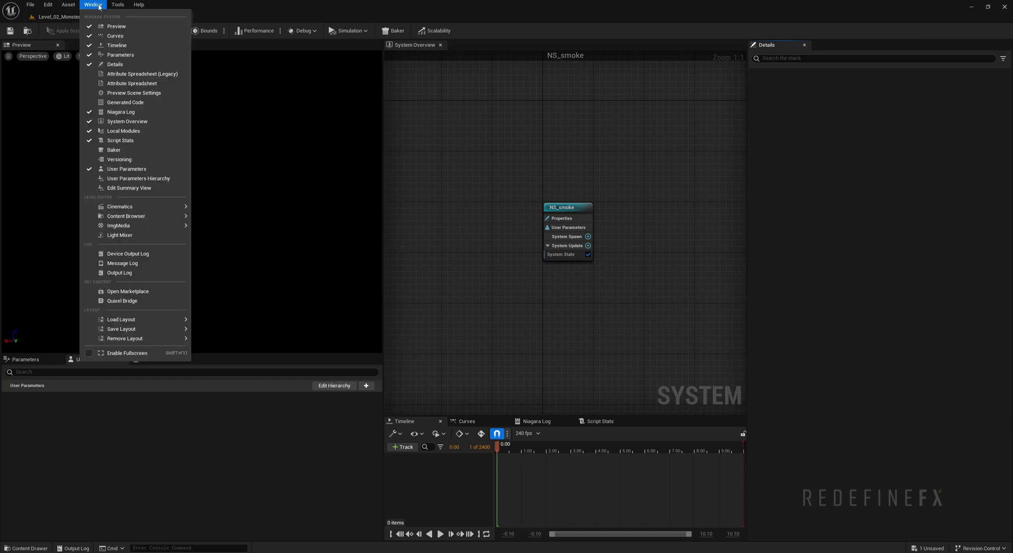
left_click(115, 92)
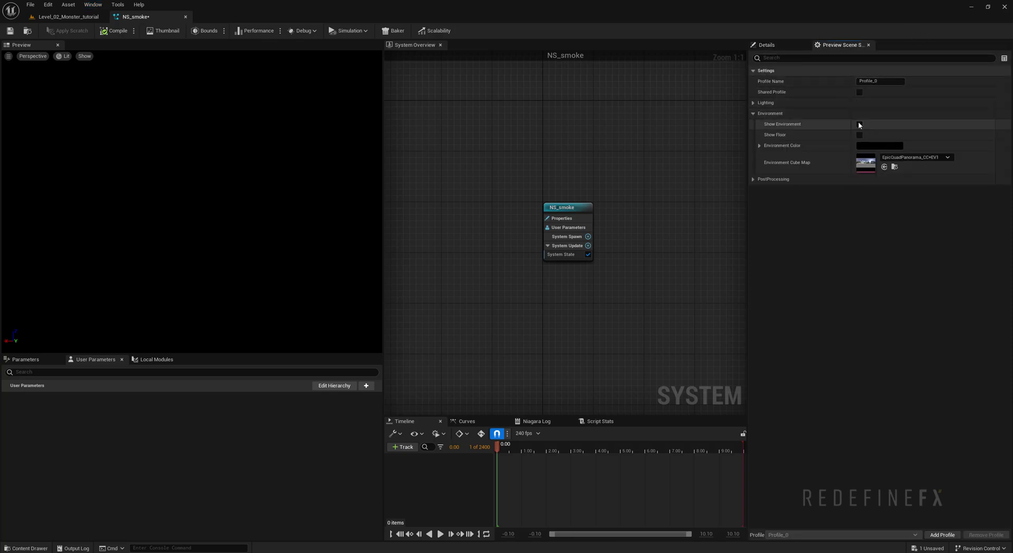
left_click(860, 125)
left_click(858, 124)
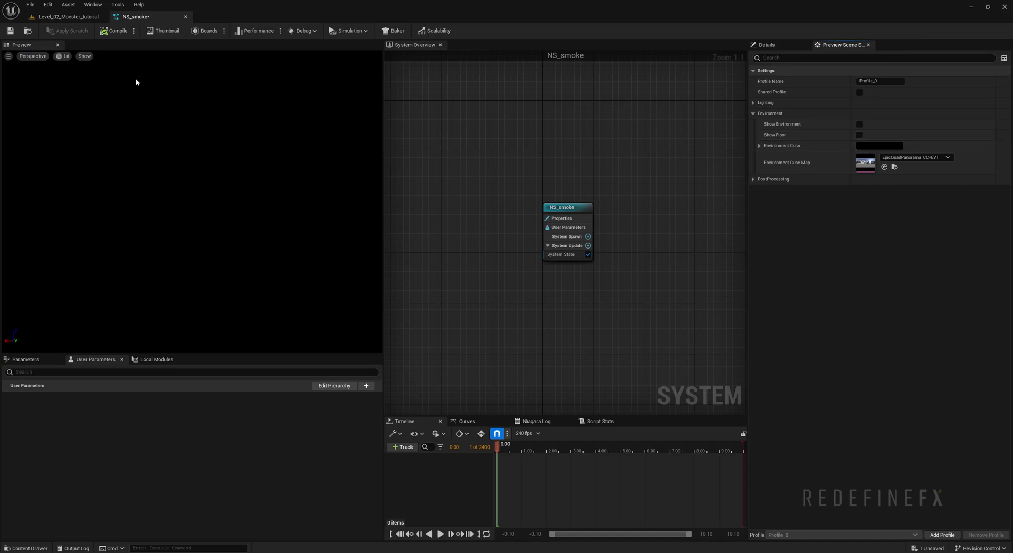
left_click(868, 45)
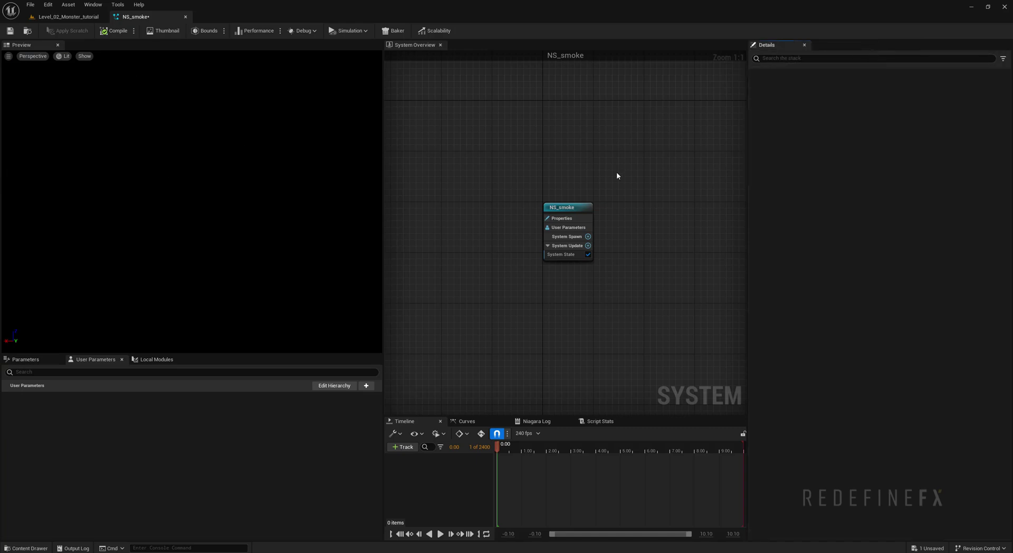
Add the Grid 3D Gas Master Emitter from the parent emitters to the NS_smoke system
right_click_drag(617, 174, 504, 163)
right_click(520, 193)
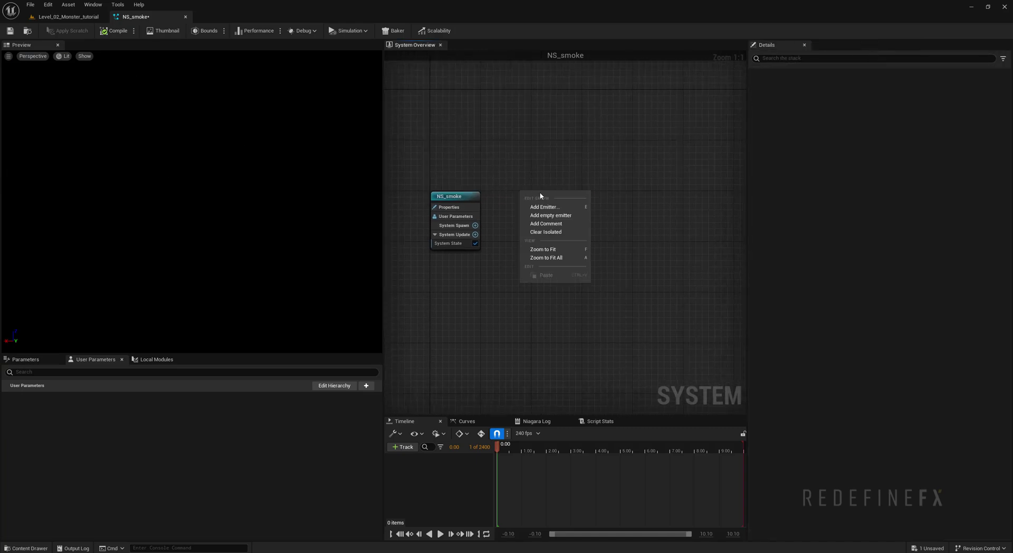
left_click(543, 207)
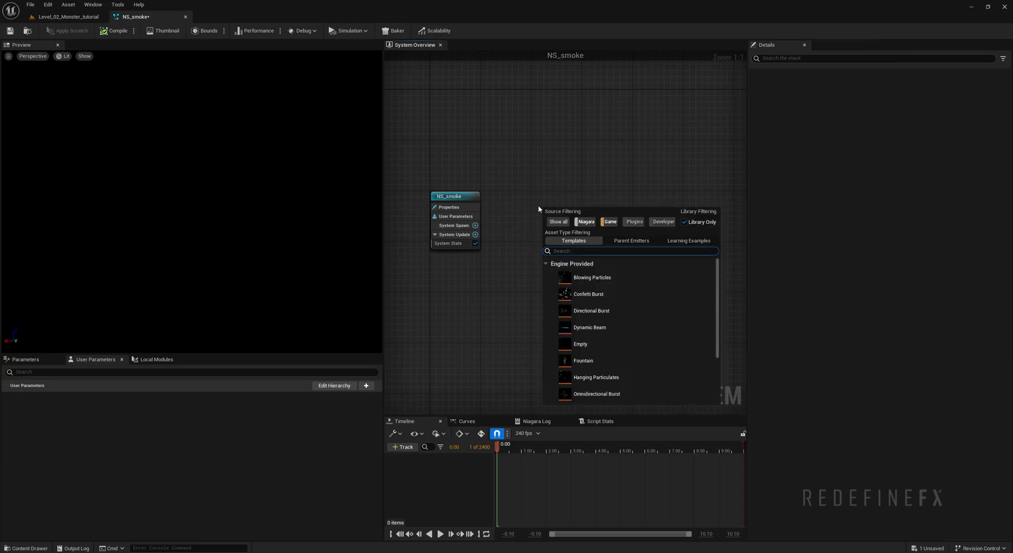
left_click(629, 241)
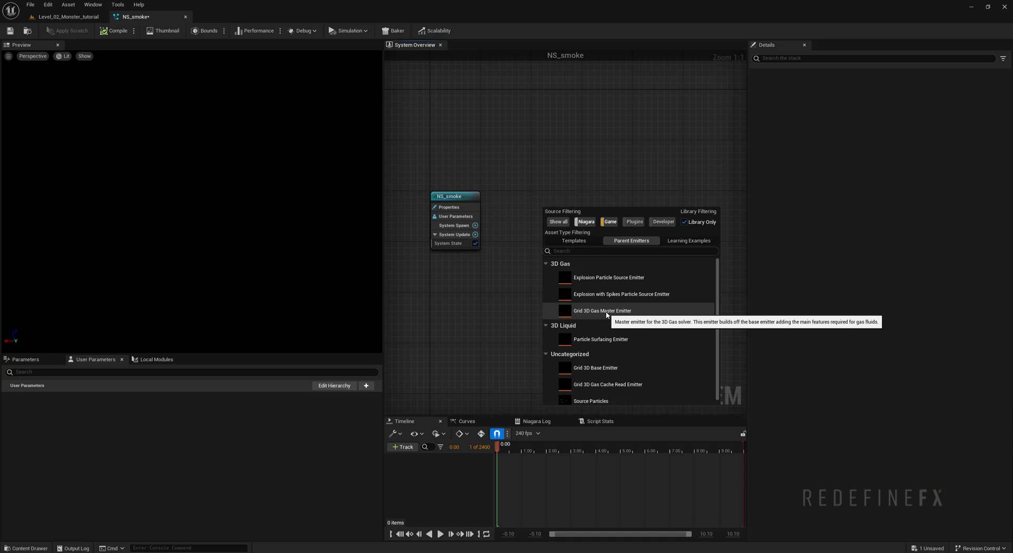
left_click(590, 312)
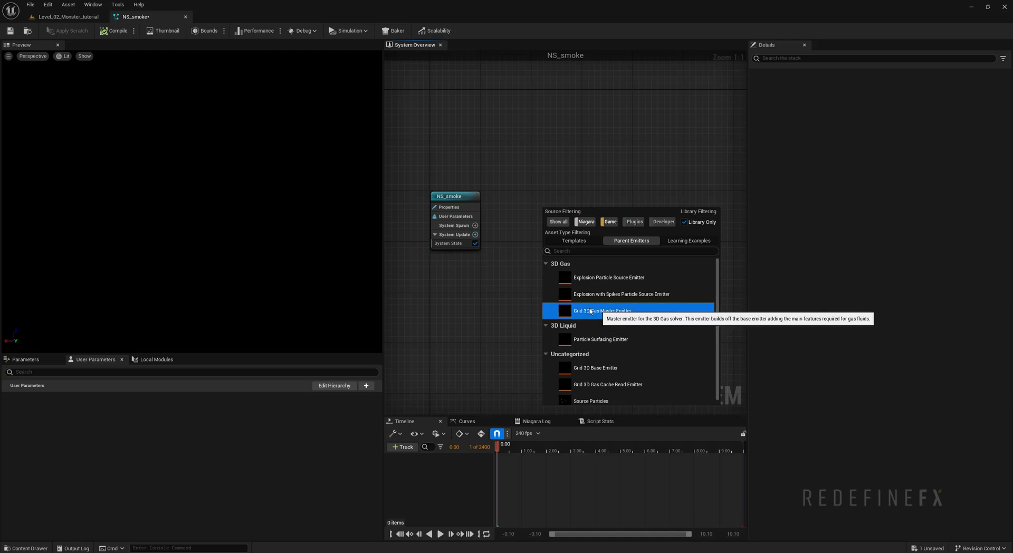
double_click(595, 315)
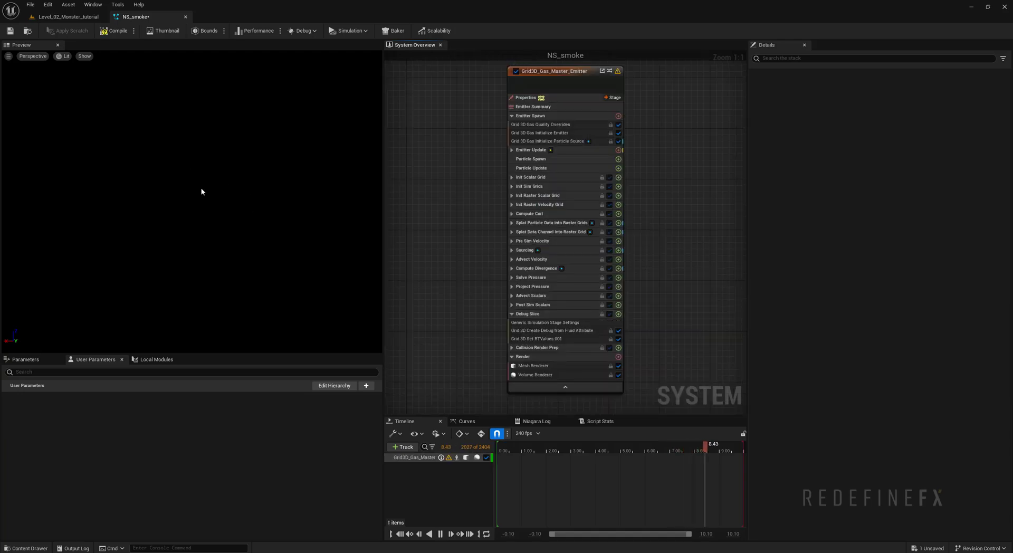
Collapse the gas emitter node to its summary view and show its Emitter Summary parameters
left_click_drag(209, 196, 359, 231)
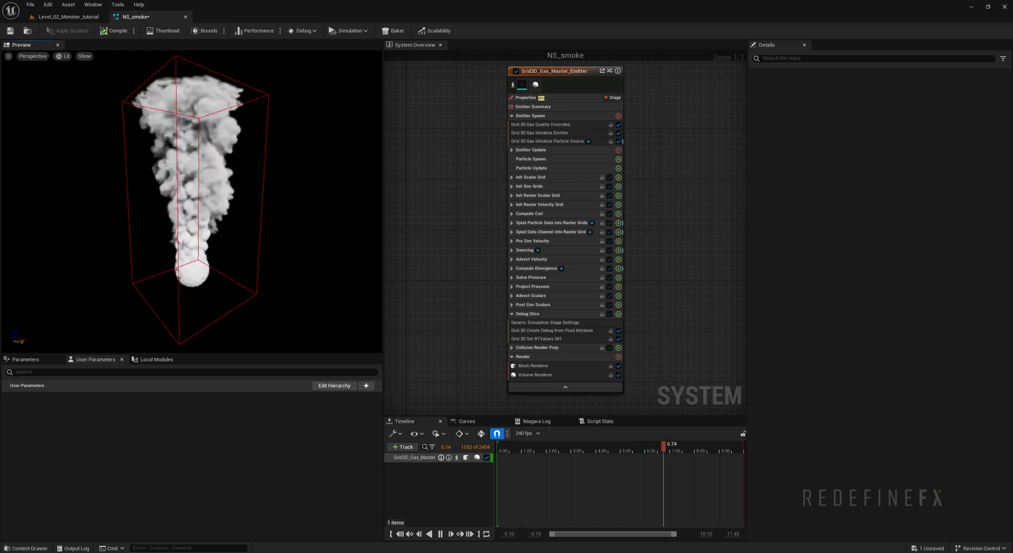
scroll(654, 215, "down", 2)
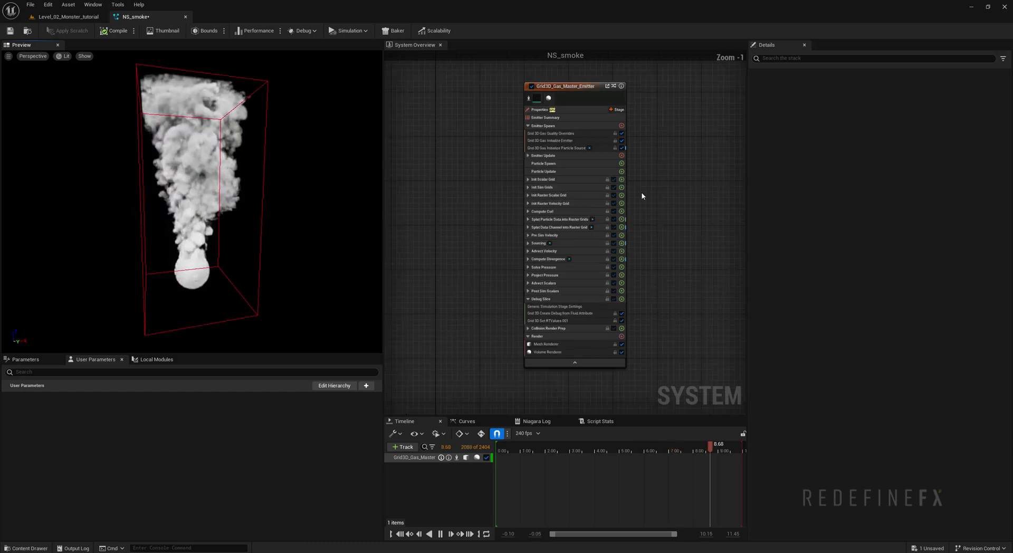
scroll(511, 174, "up", 2)
scroll(596, 229, "down", 1)
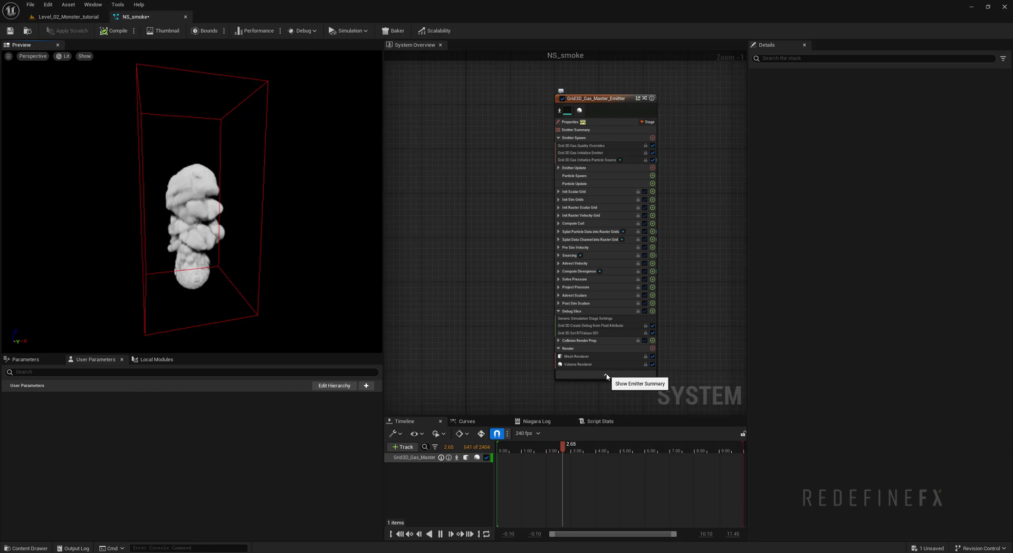
left_click(605, 376)
left_click(499, 147)
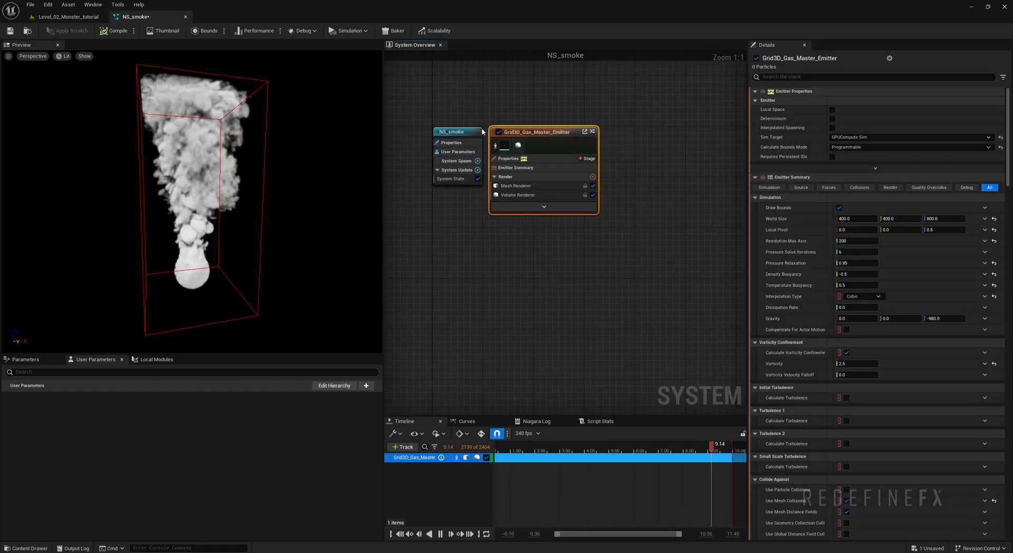
left_click(514, 169)
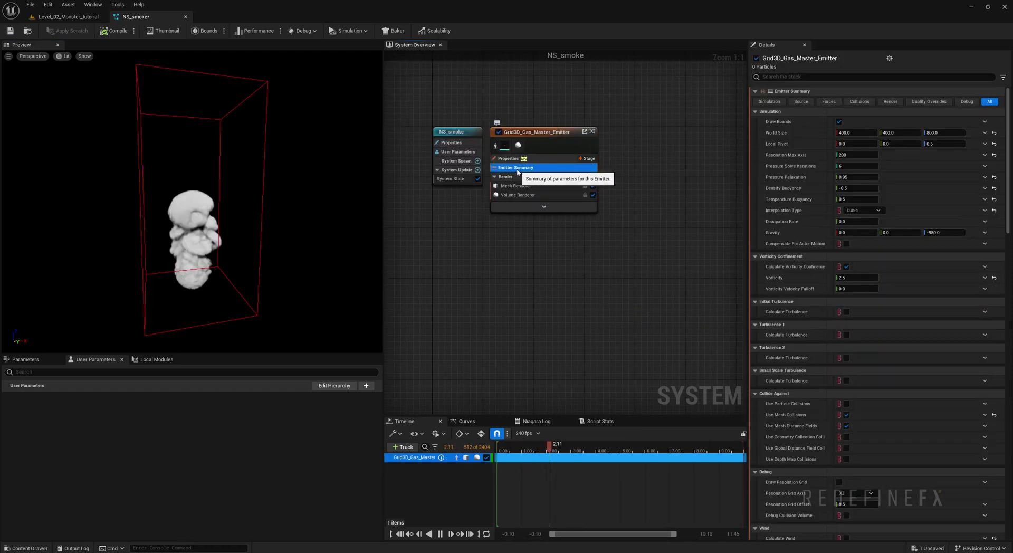
Look through the emitter's Simulation, Source, Forces, Collisions and Render parameter categories
left_click(770, 102)
left_click(801, 102)
left_click(826, 102)
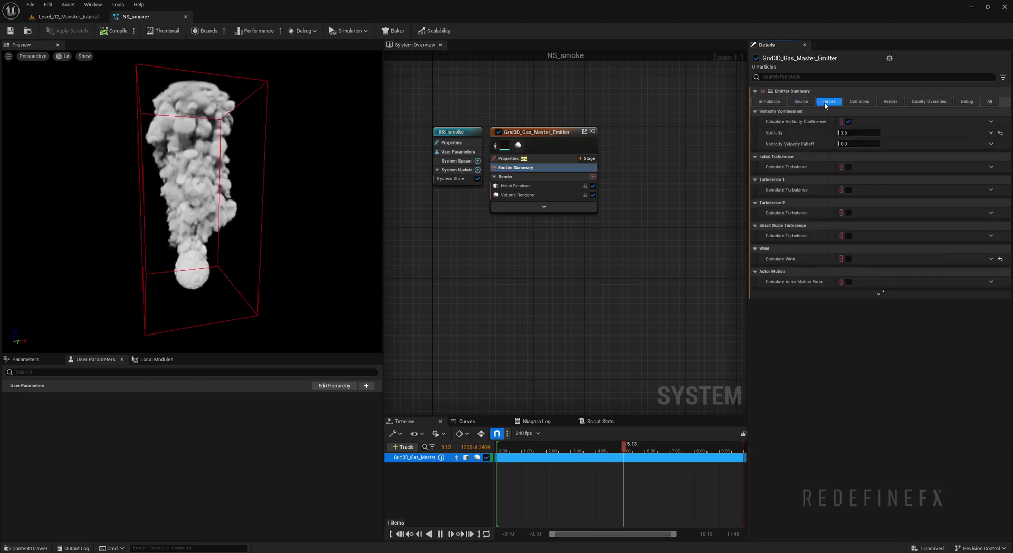
left_click(858, 102)
left_click(890, 101)
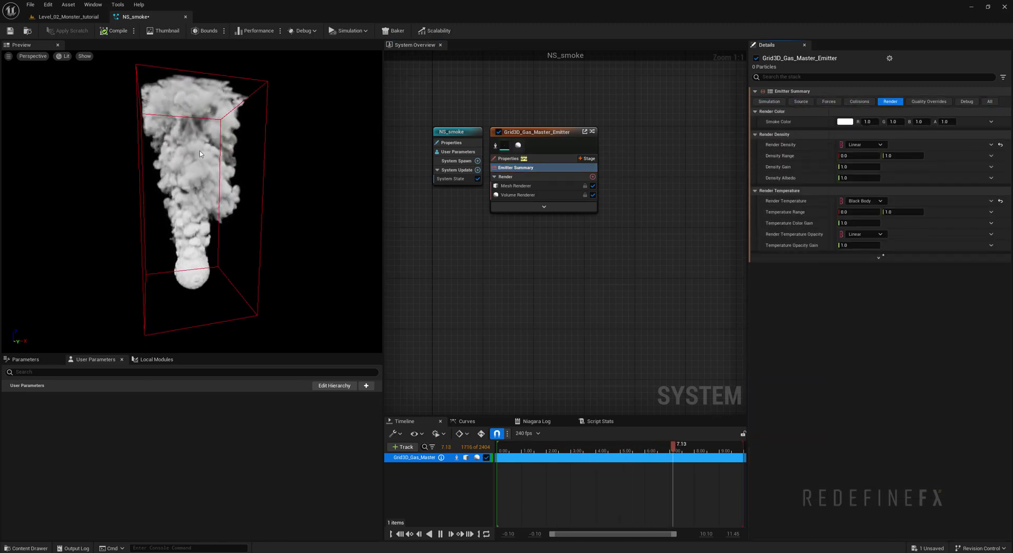
Place NS_smoke on the floor in the Level_02_Monster_tutorial level, in front of the monster at about X 220, Y 320, Z 0
left_click(68, 16)
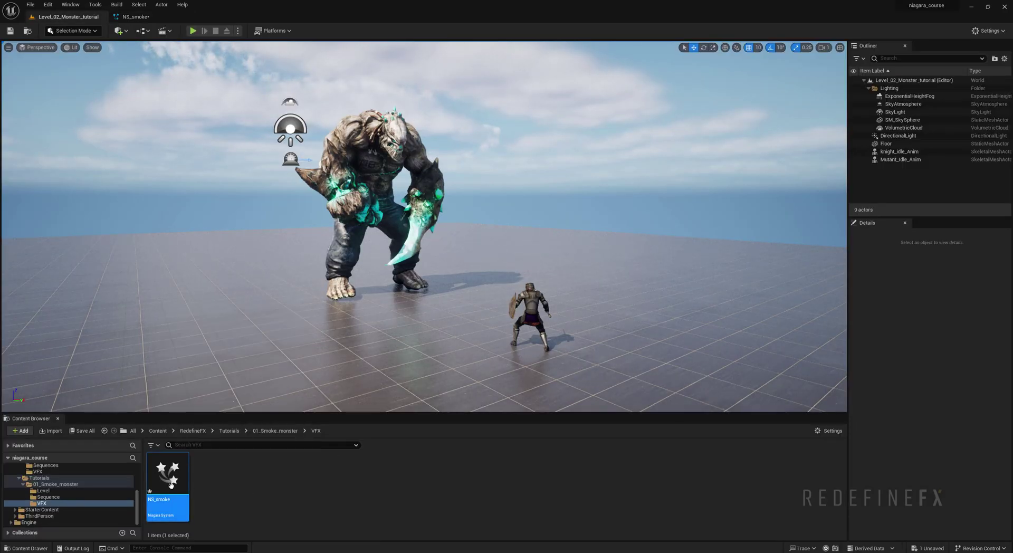
left_click_drag(170, 491, 389, 306)
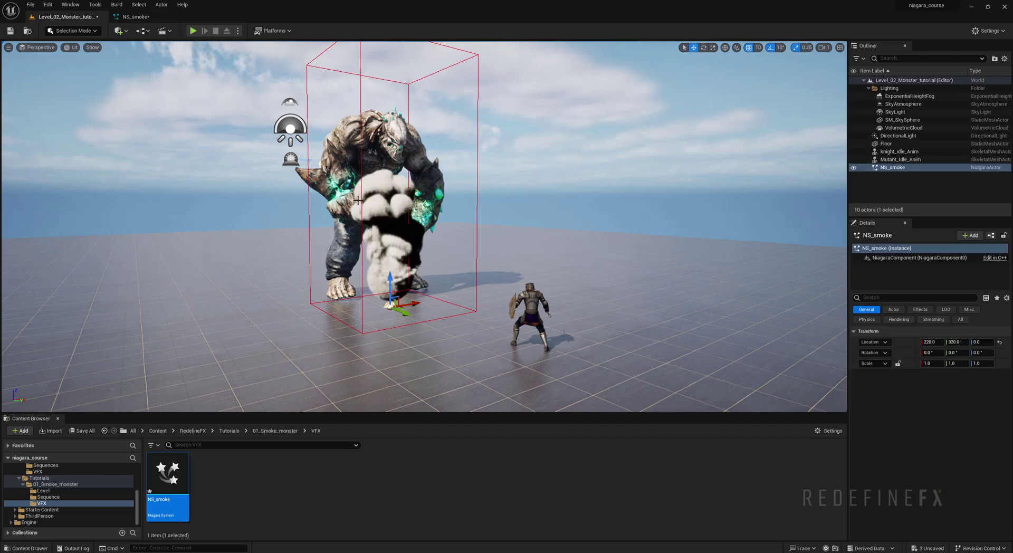
right_click_drag(354, 196, 467, 196)
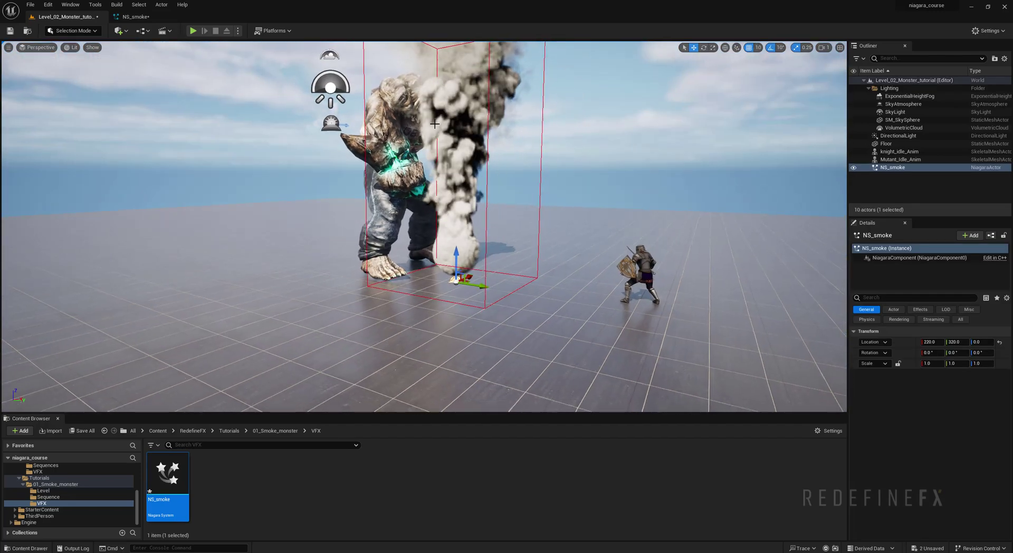
mouse_move(389, 105)
right_mouse_down()
mouse_move(422, 121)
mouse_move(383, 100)
right_mouse_up()
scroll(415, 260, "up", 5)
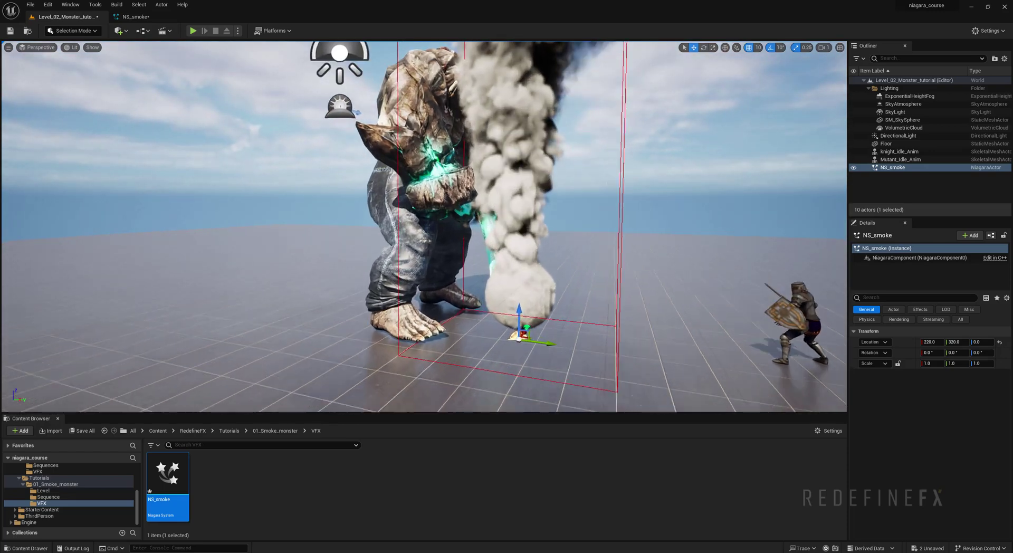
Add the actor tag "collider" to the monster Mutant_Idle_Anim
left_click(420, 113)
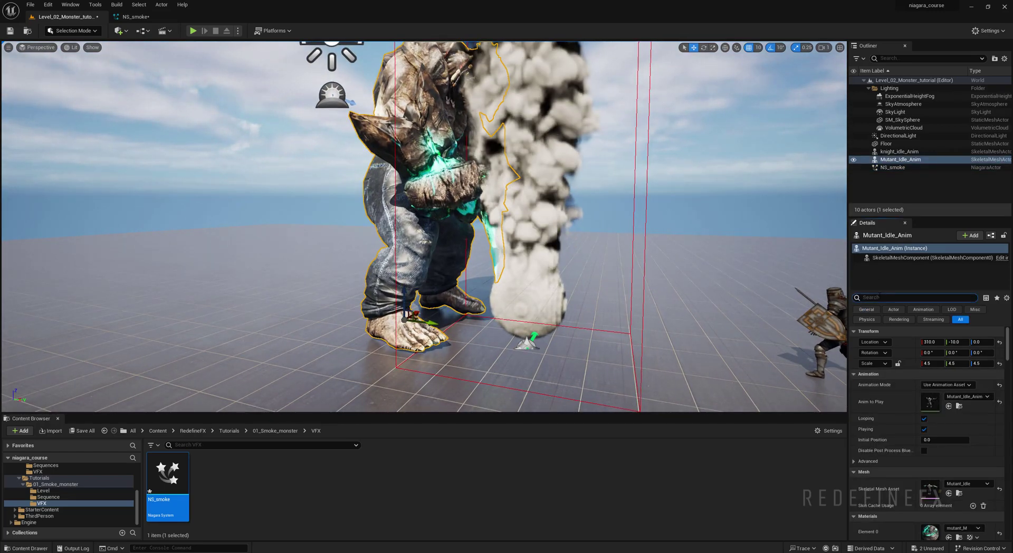
type("tag")
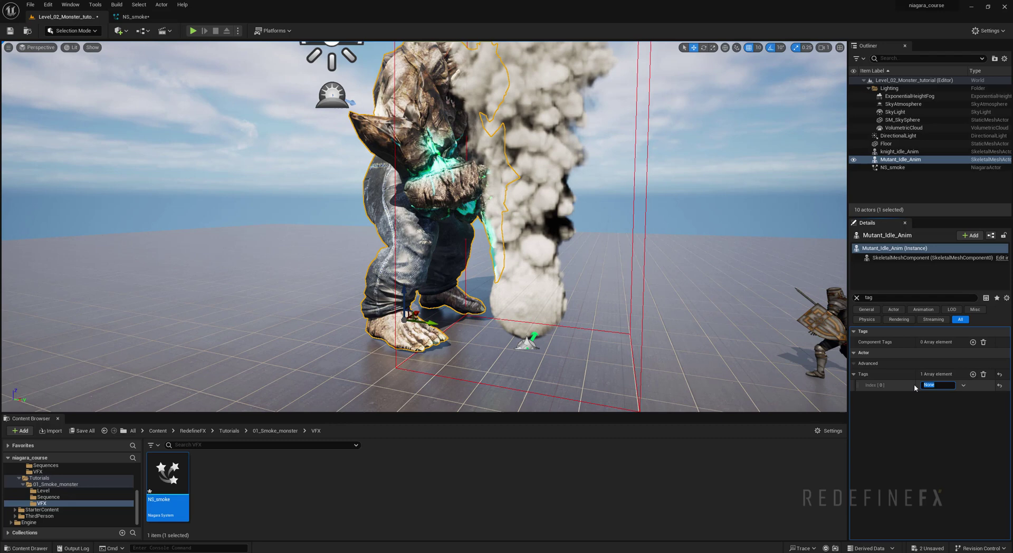
type("collider")
key("Return")
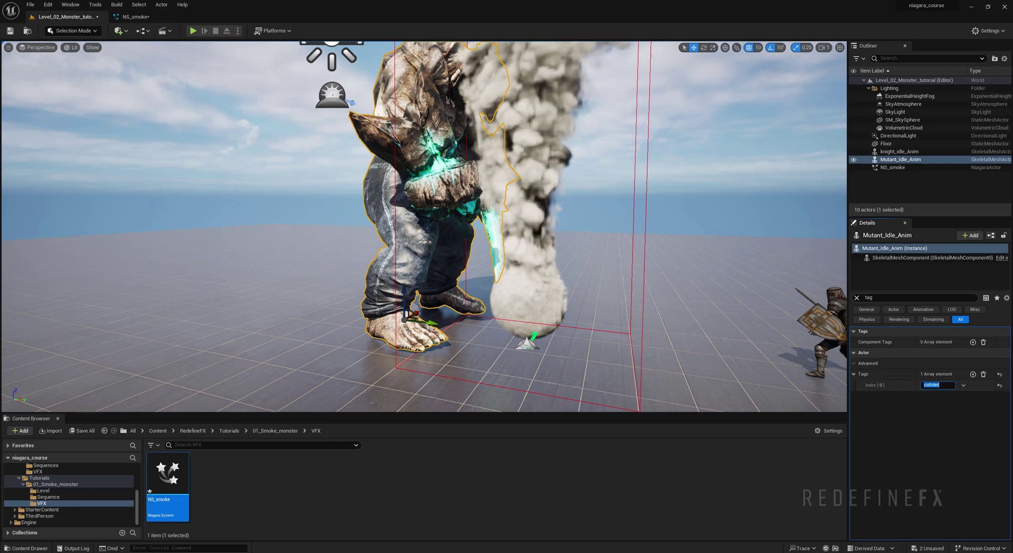
Move the NS_smoke actor toward the monster's feet to test the collision, and return to the NS_smoke system editor
left_click(531, 344)
left_click_drag(527, 346, 472, 336)
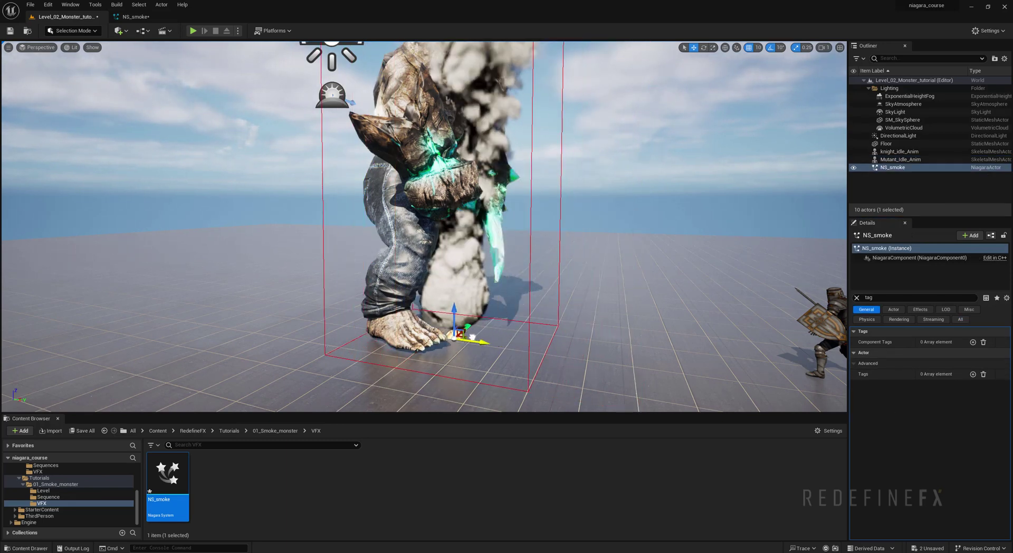
right_click_drag(514, 264, 510, 322)
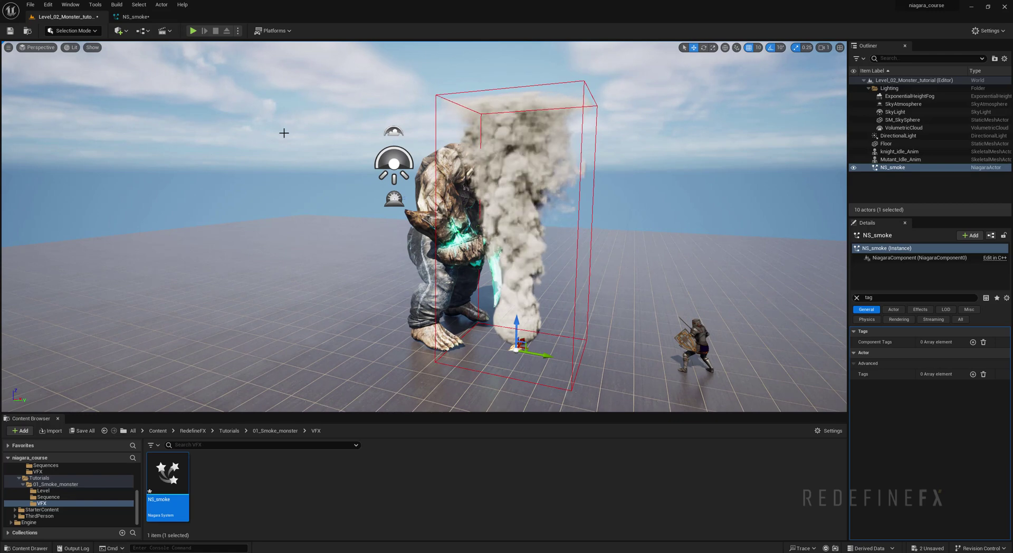
left_click(131, 16)
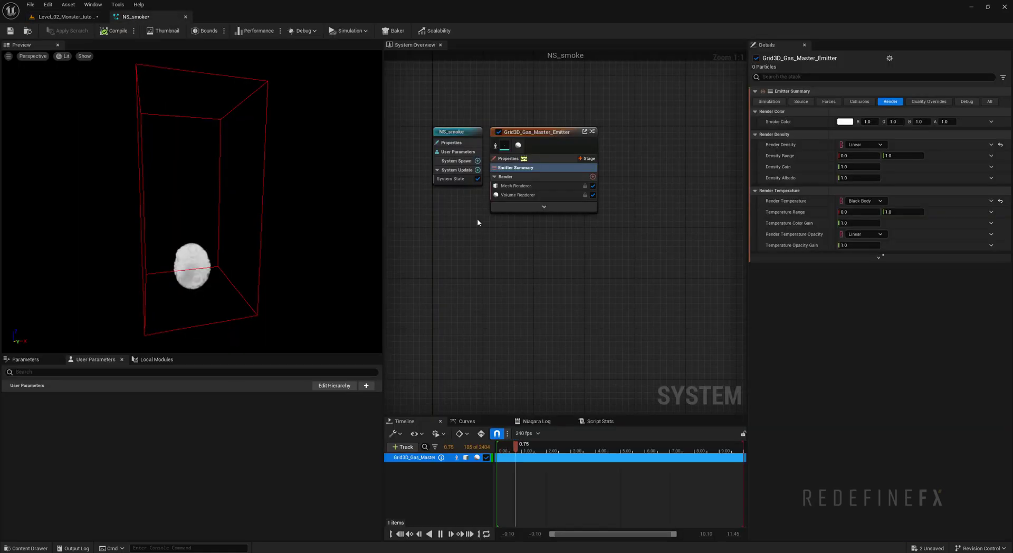
Set the emitter's World Size to 800 × 600 × 1200 in its Simulation parameters
left_click(770, 101)
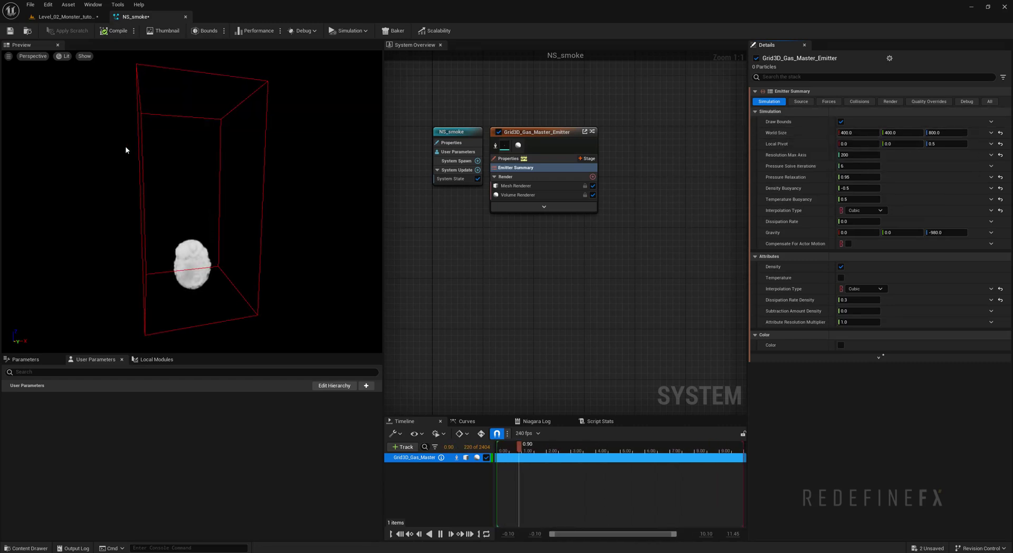
left_click_drag(201, 264, 158, 263)
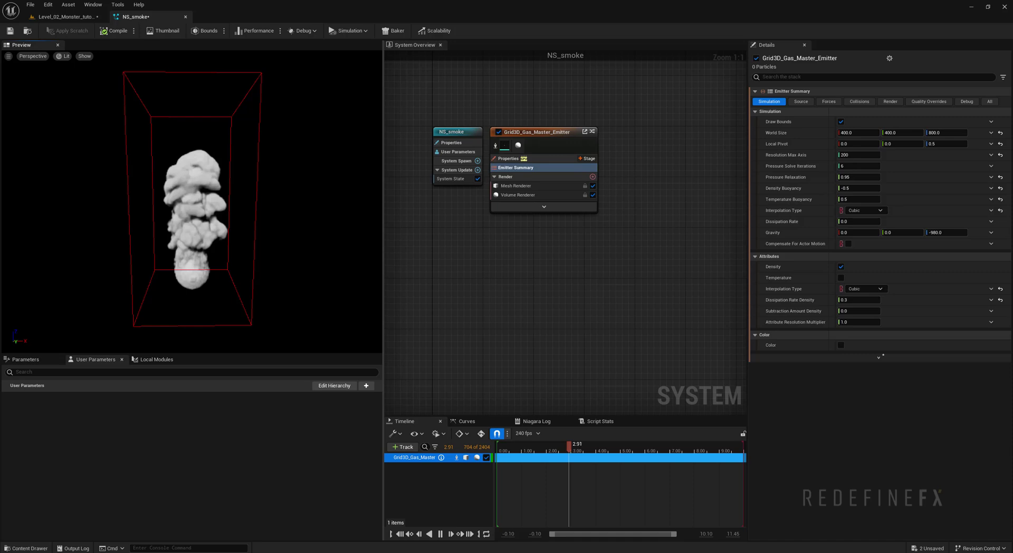
left_click(868, 133)
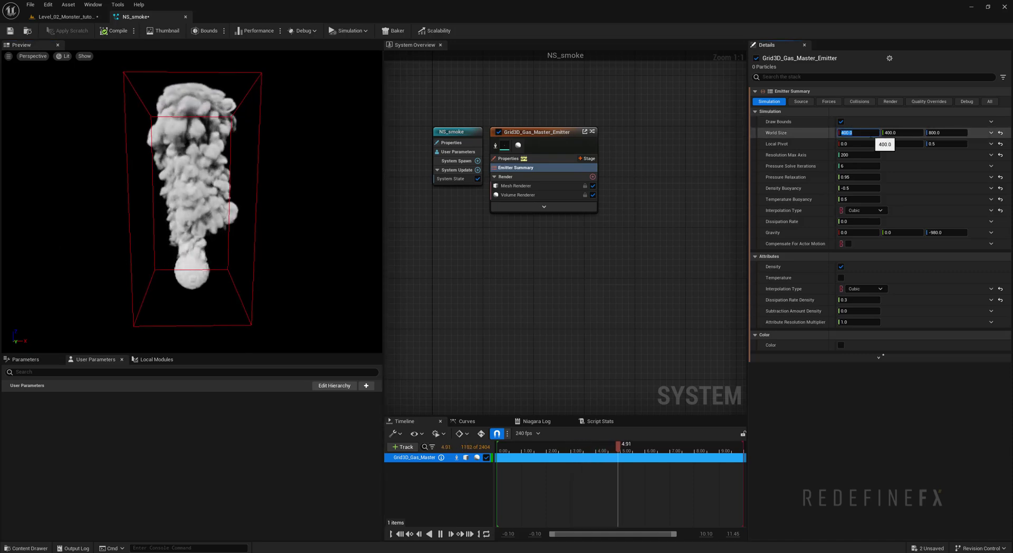
type("800")
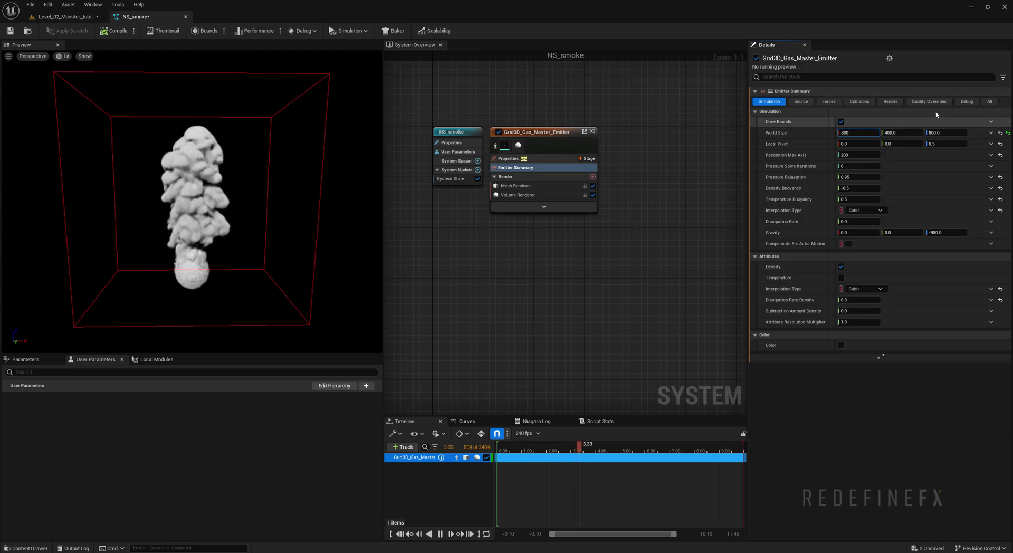
left_click(942, 132)
type("1200")
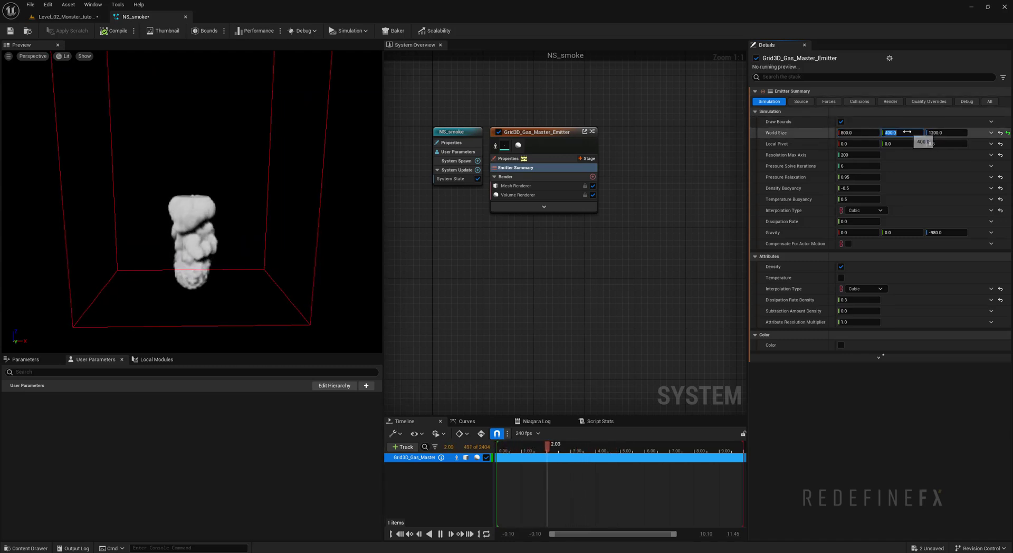
type("600")
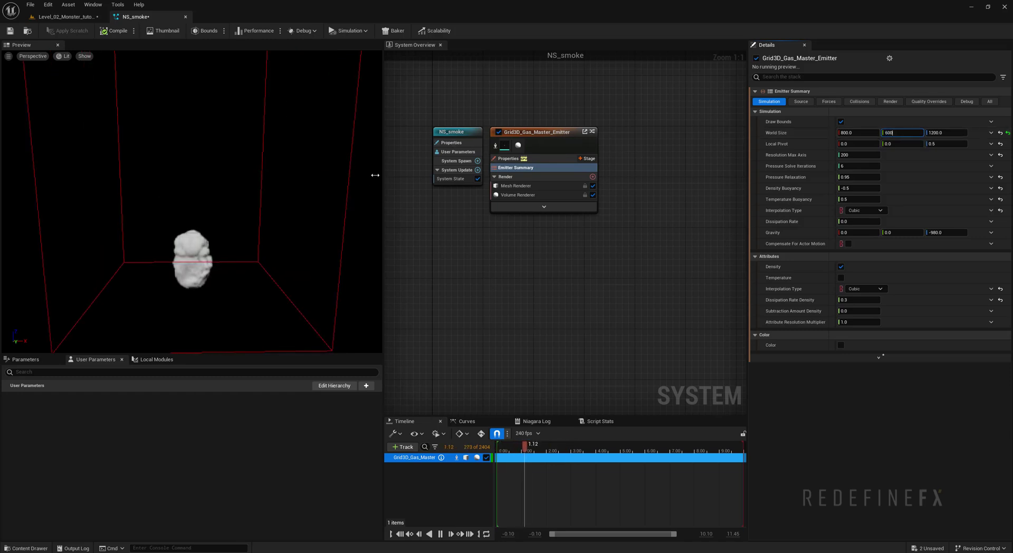
scroll(273, 201, "down", 2)
left_click_drag(247, 198, 328, 197)
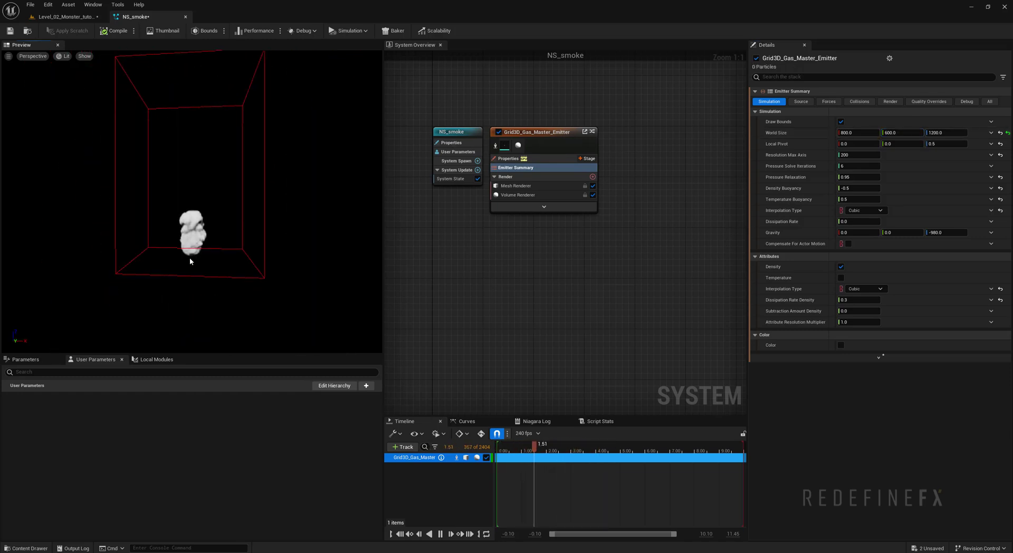
scroll(190, 259, "up", 3)
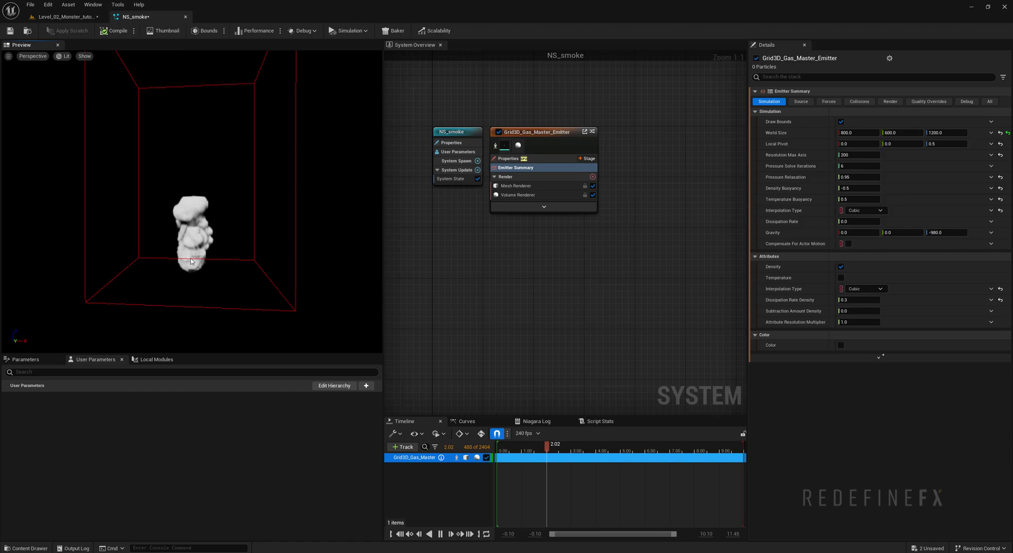
scroll(190, 261, "up", 1)
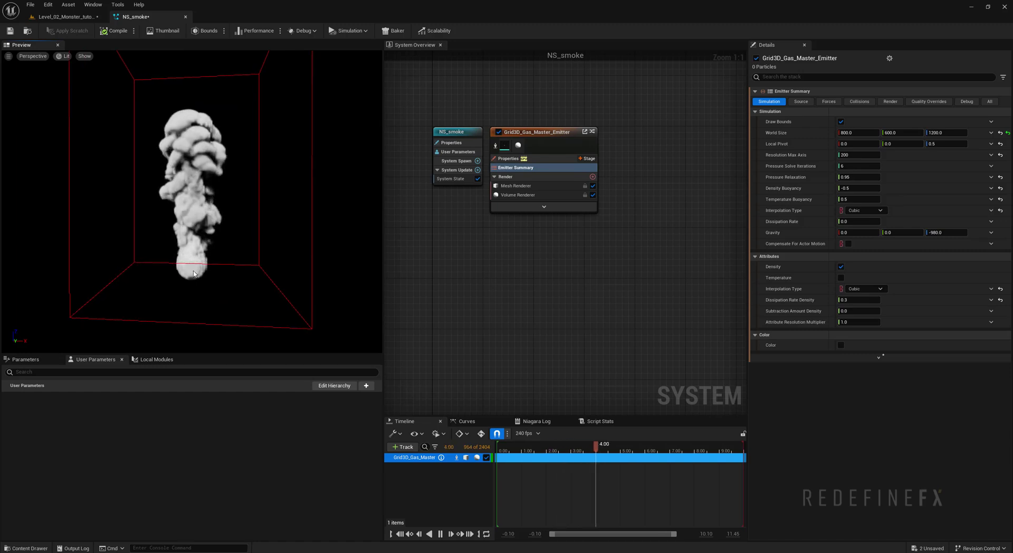
scroll(193, 274, "down", 2)
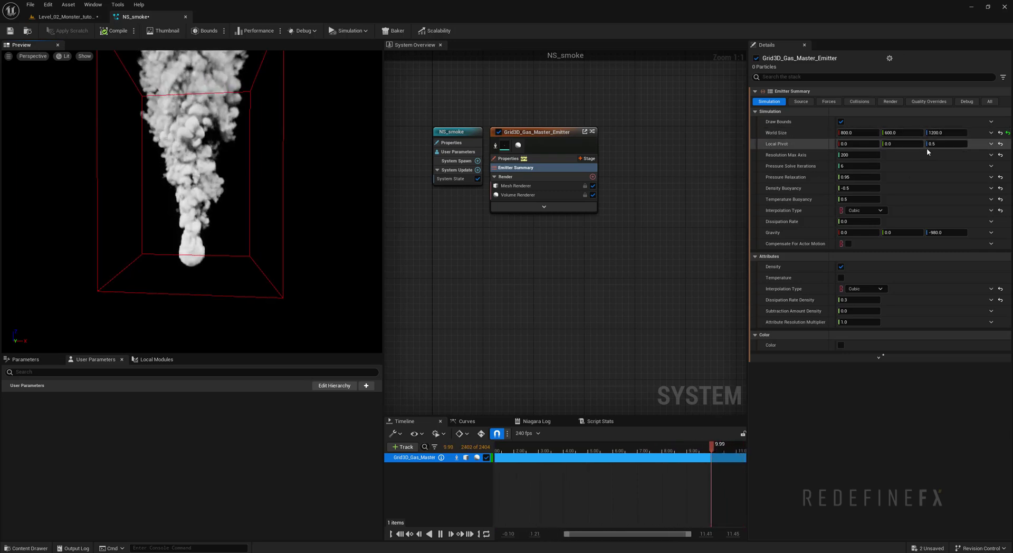
Set the Z value of the simulation's Local Pivot to -0.3 so the smoke source sits high in the bounds
left_click(941, 143)
type("0")
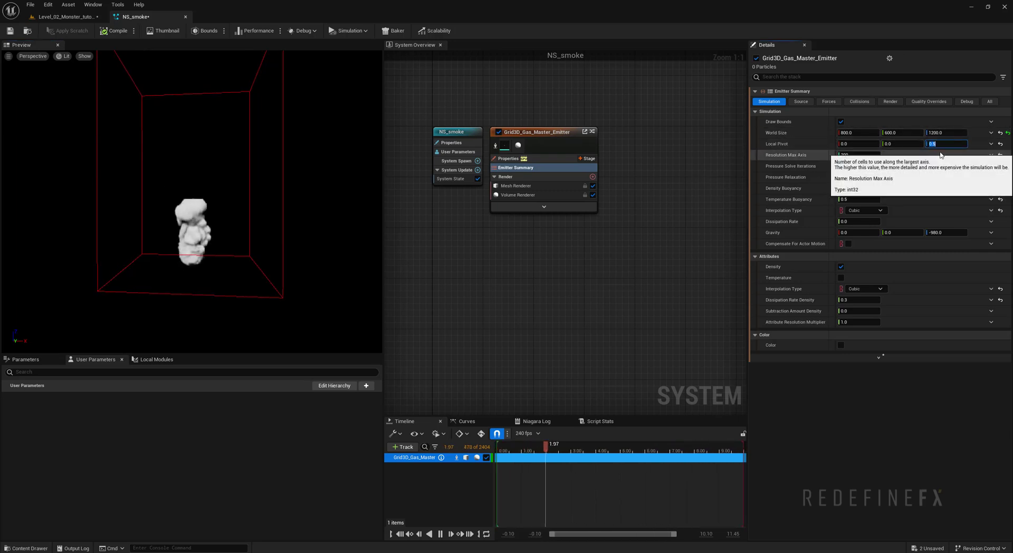
scroll(170, 191, "down", 1)
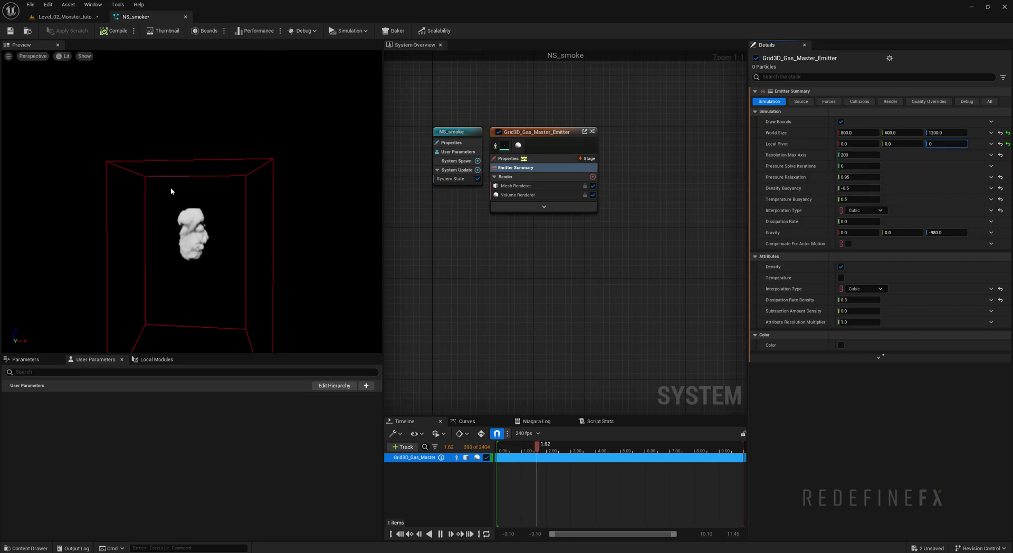
scroll(202, 242, "down", 1)
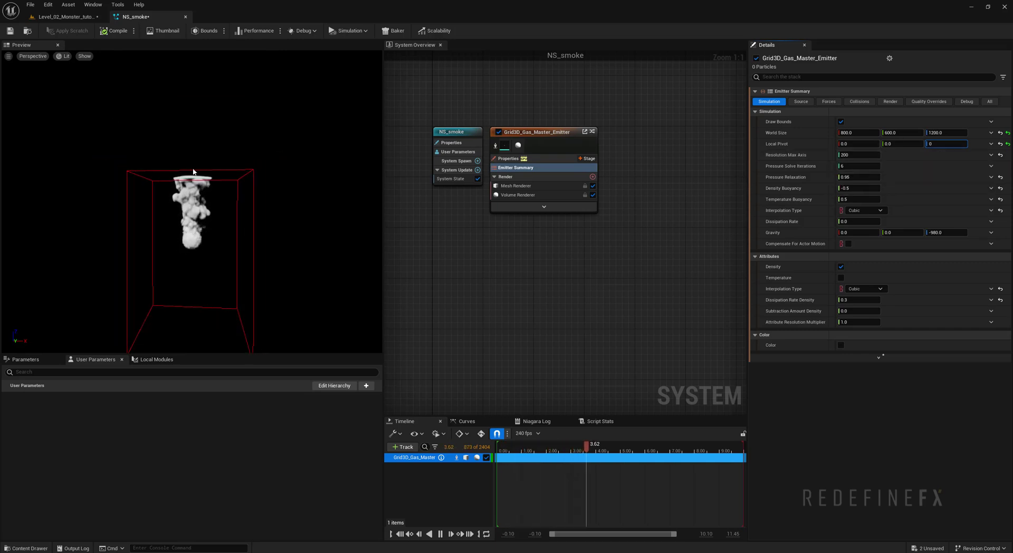
left_click(934, 144)
type("-0.3")
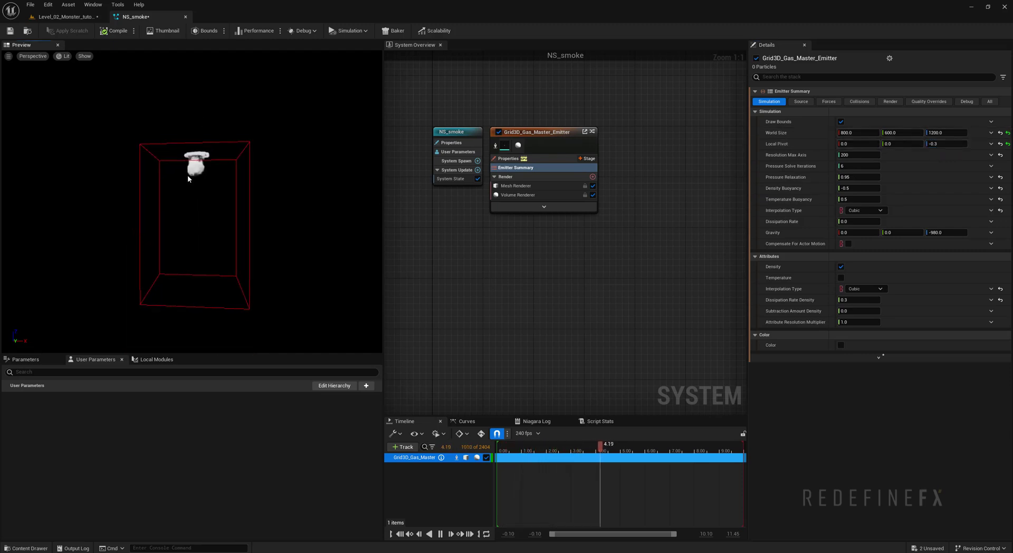
scroll(188, 175, "up", 2)
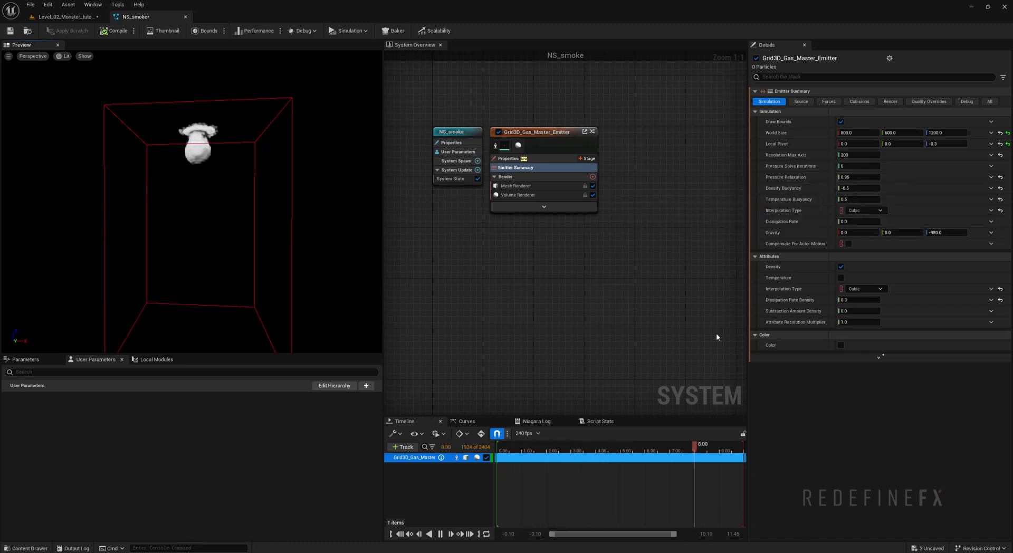
Set the Density Buoyancy to 0.5 so the smoke sinks, and check the falling smoke in the preview
mouse_move(774, 189)
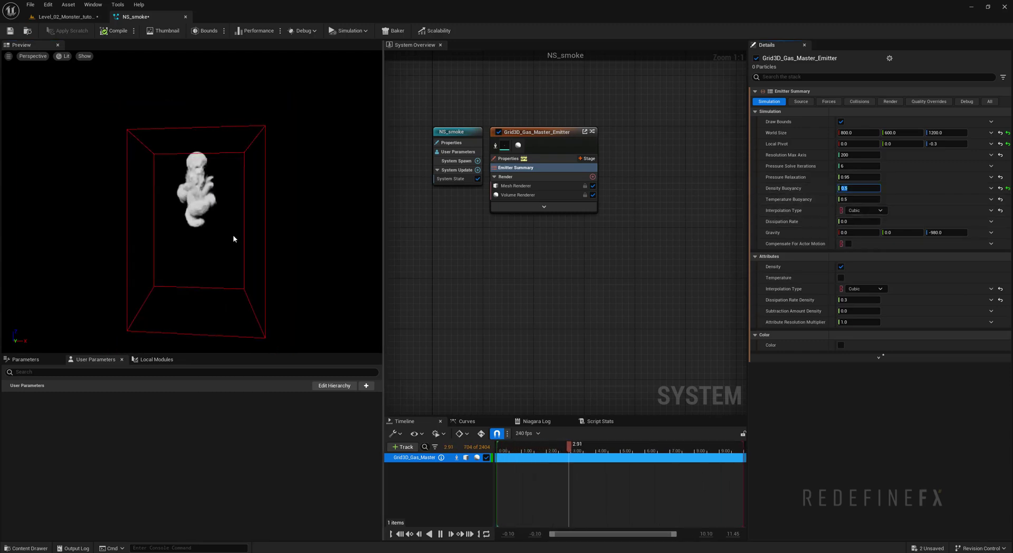
middle_click_drag(236, 265, 241, 235)
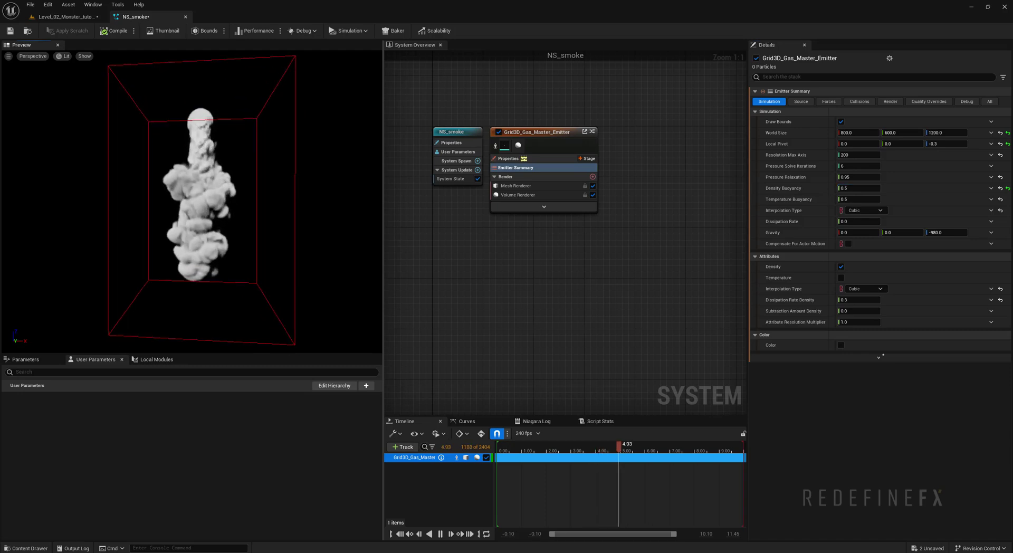
scroll(237, 264, "up", 3)
left_click_drag(238, 263, 238, 322)
middle_click_drag(237, 298, 238, 211)
left_click_drag(232, 268, 210, 276)
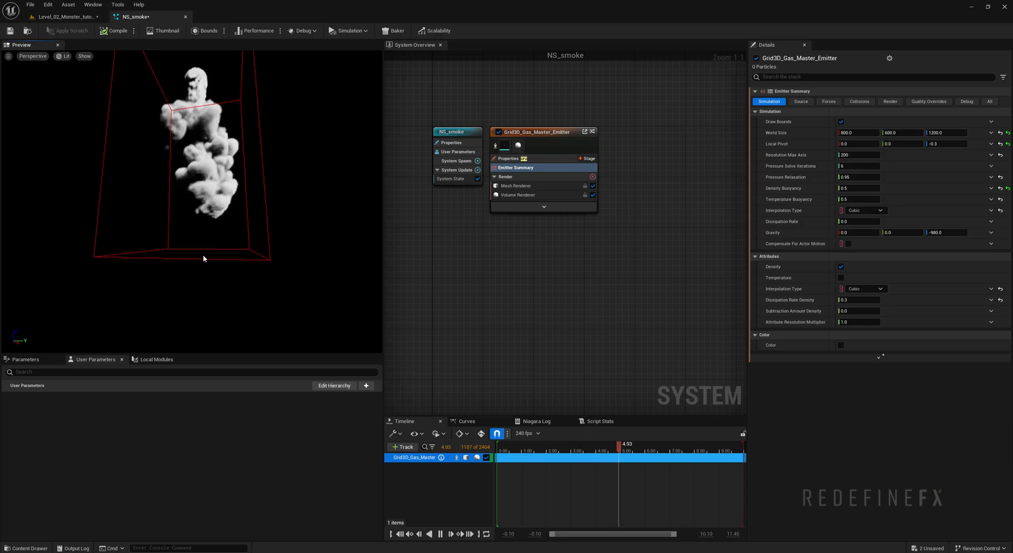
left_click_drag(223, 258, 184, 269)
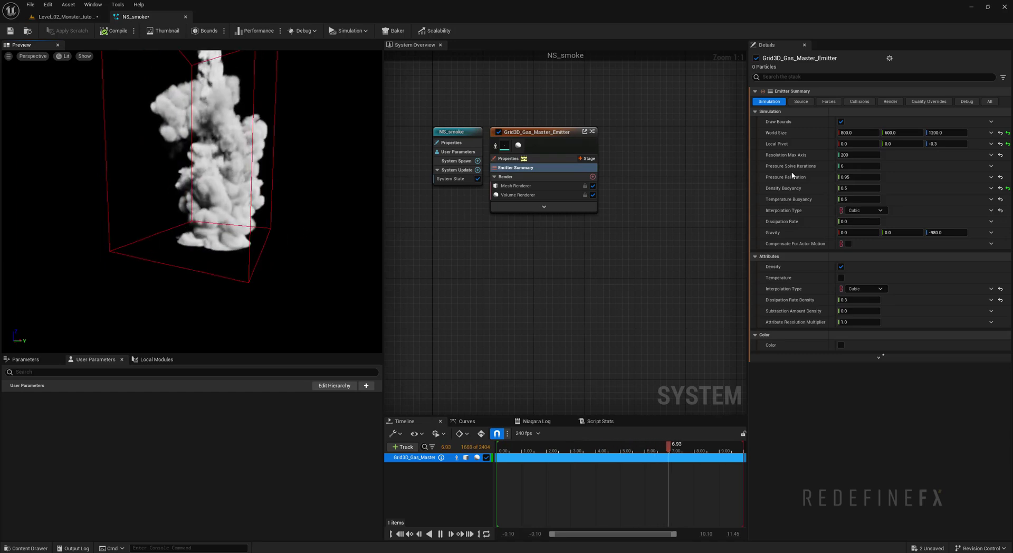
Disable Open Boundary -Z in the emitter's Collisions parameters so the smoke collides with the floor of the bounds
left_click(859, 101)
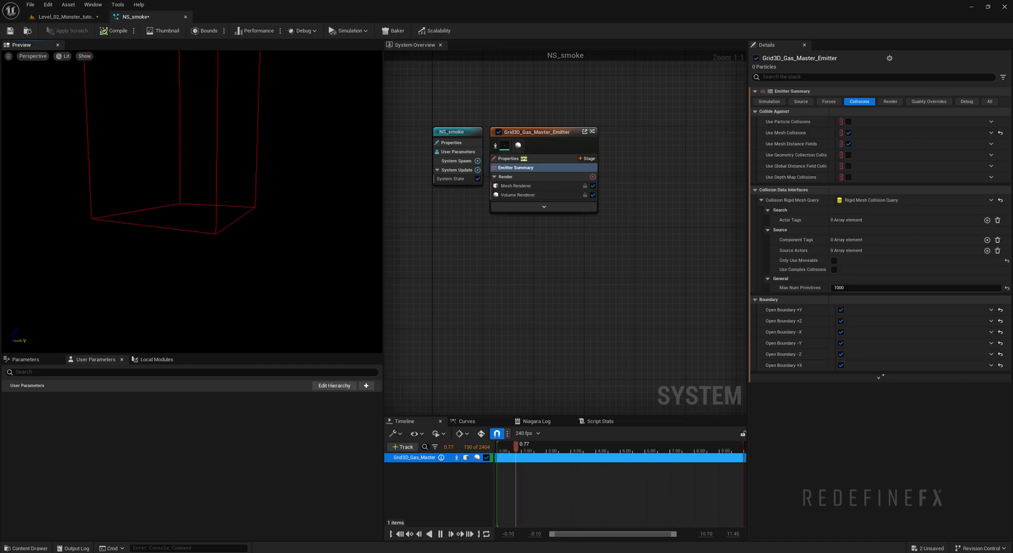
middle_click_drag(140, 129, 142, 69)
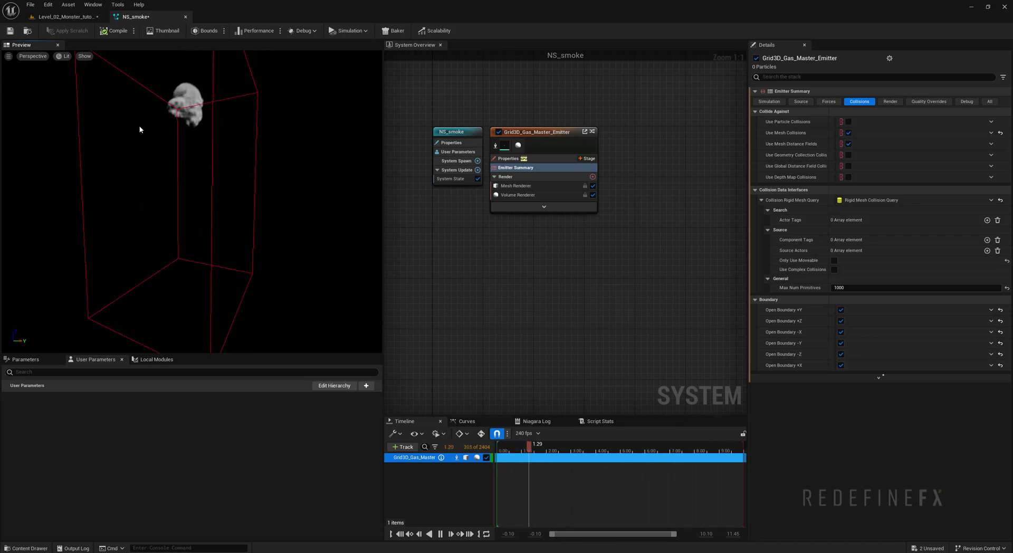
scroll(254, 293, "down", 1)
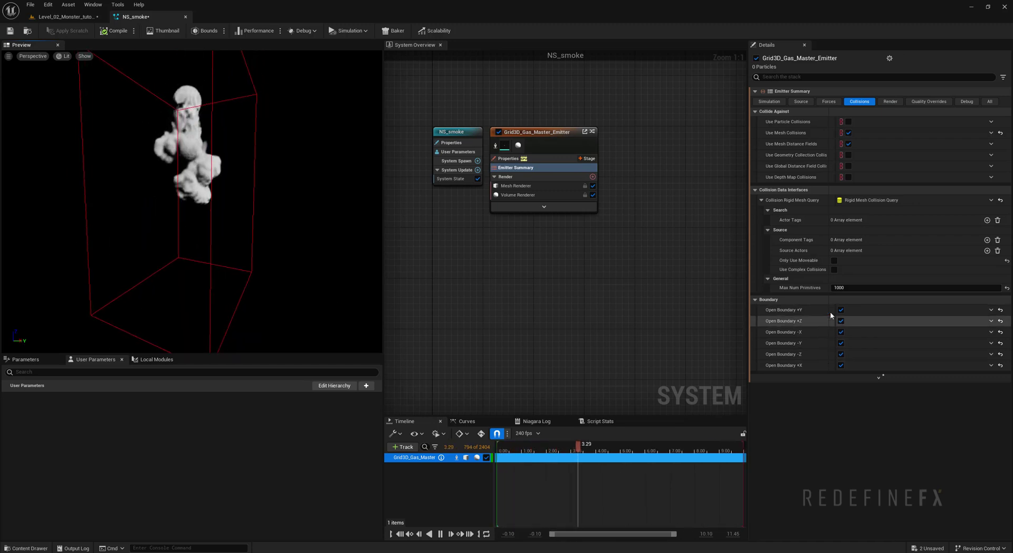
left_click_drag(60, 133, 129, 133)
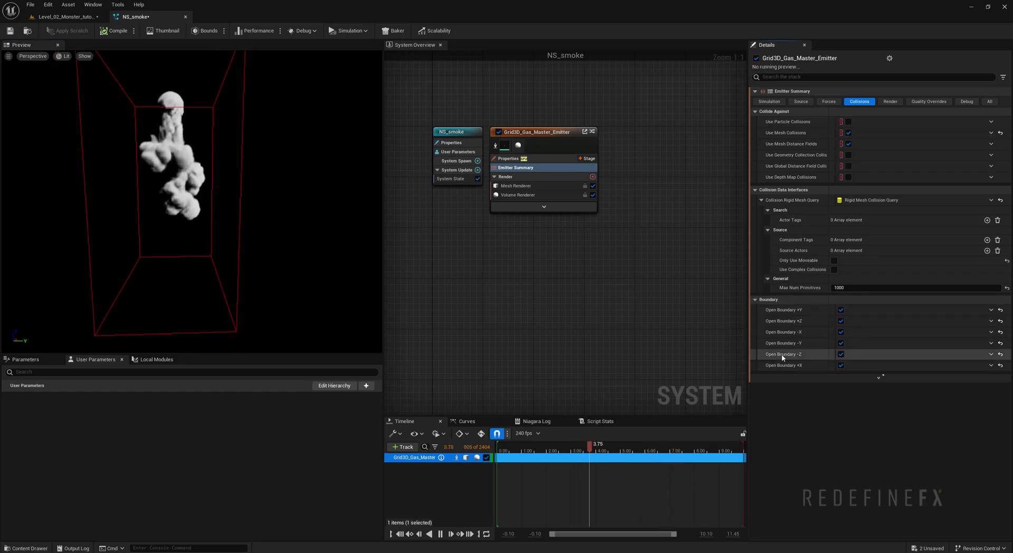
left_click(841, 354)
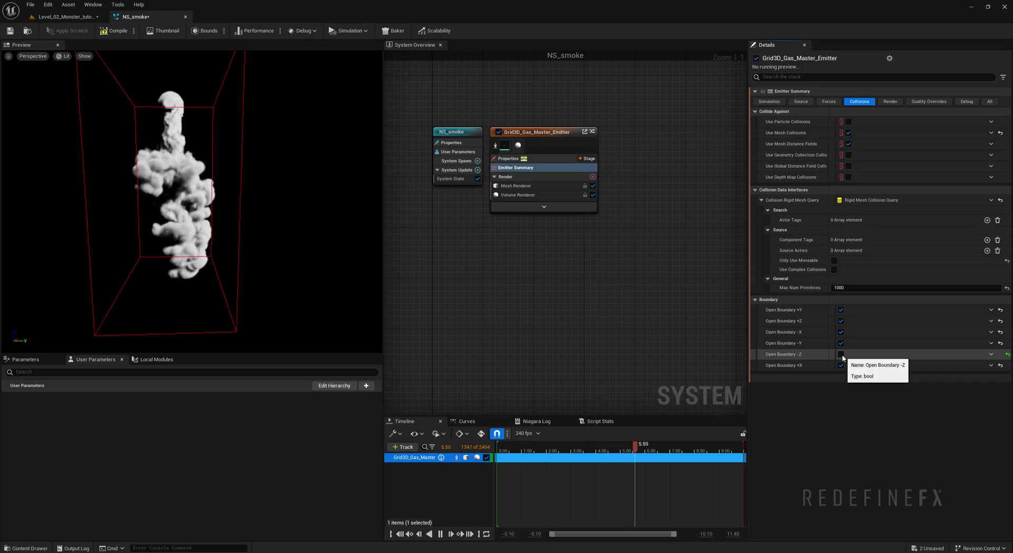
scroll(250, 185, "down", 2)
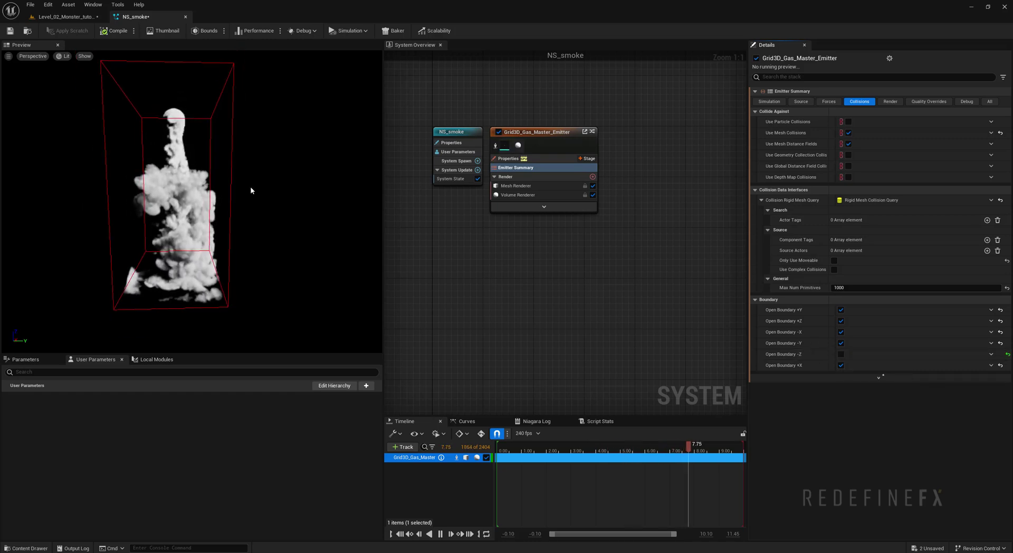
scroll(145, 267, "up", 2)
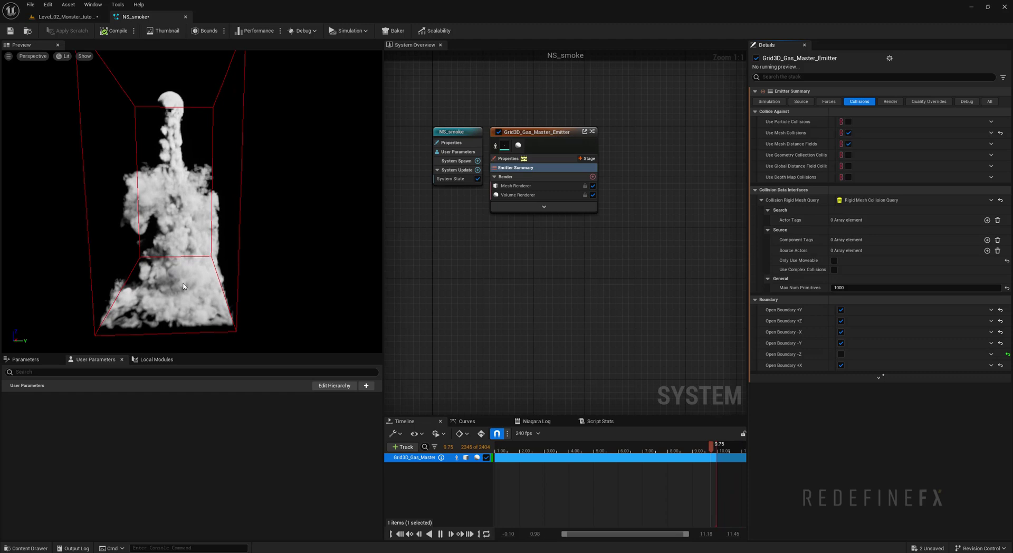
scroll(211, 271, "down", 2)
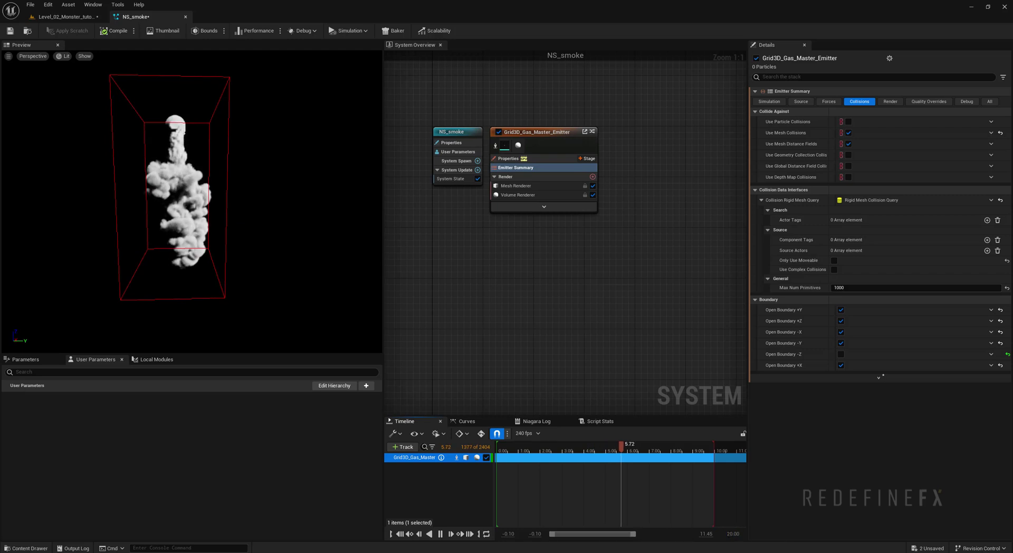
Extend the NS_smoke playback range past 10 seconds and widen the visible timeline to 20 seconds
left_click_drag(713, 445, 786, 445)
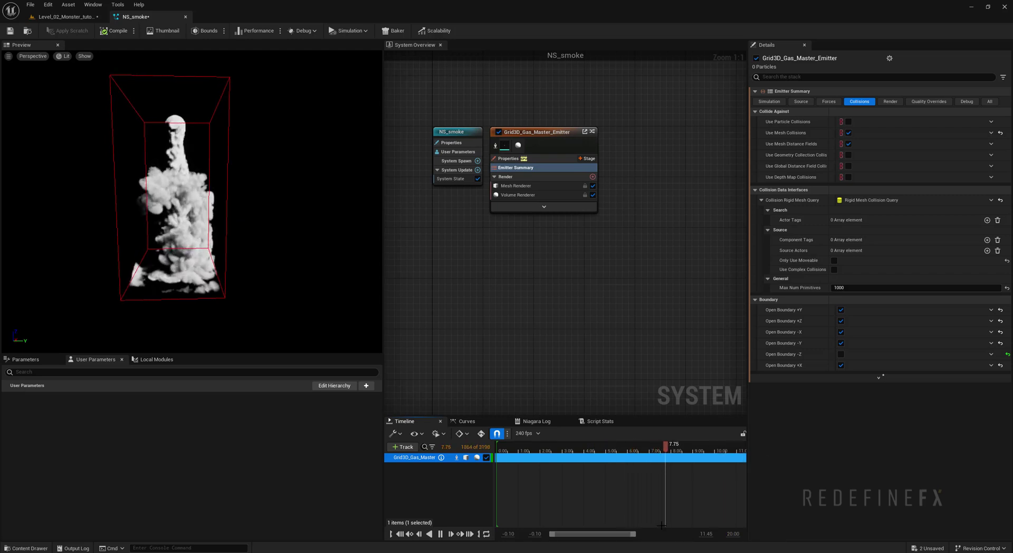
left_click_drag(635, 534, 691, 534)
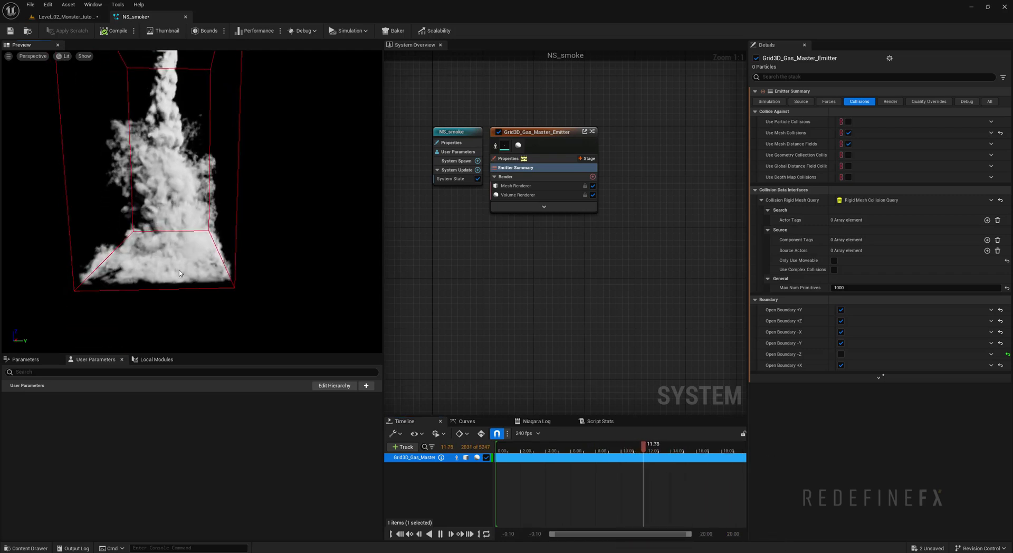
scroll(170, 247, "up", 3)
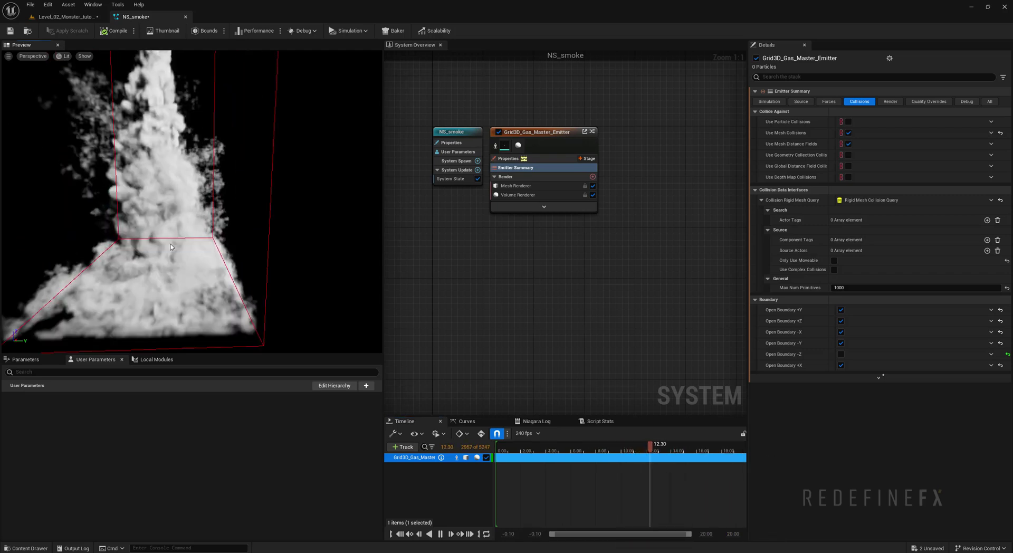
Return to the Level_02_Monster_tutorial level and raise the NS_smoke actor to the monster's head and shoulders so the smoke pours over its body
left_click(63, 16)
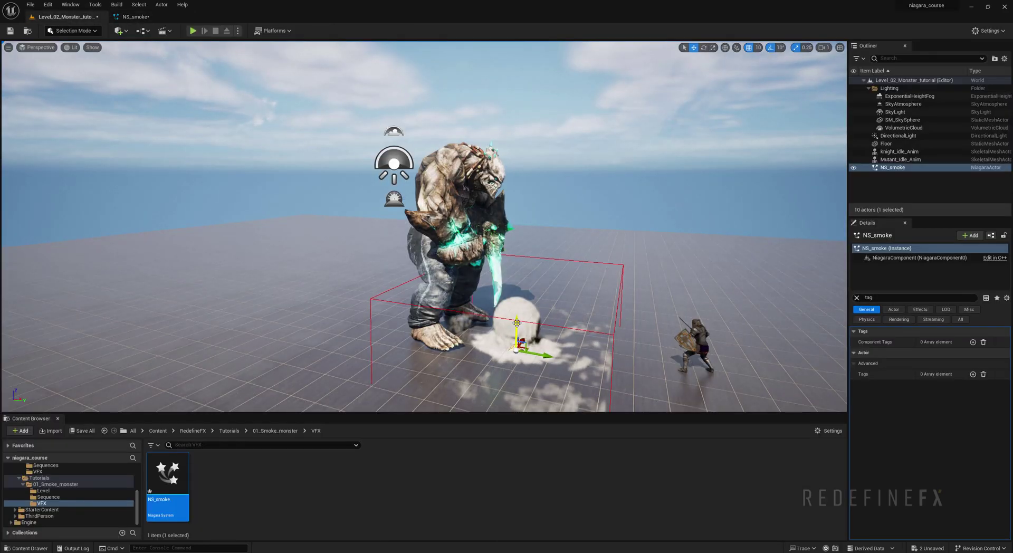
left_click_drag(515, 320, 649, 177)
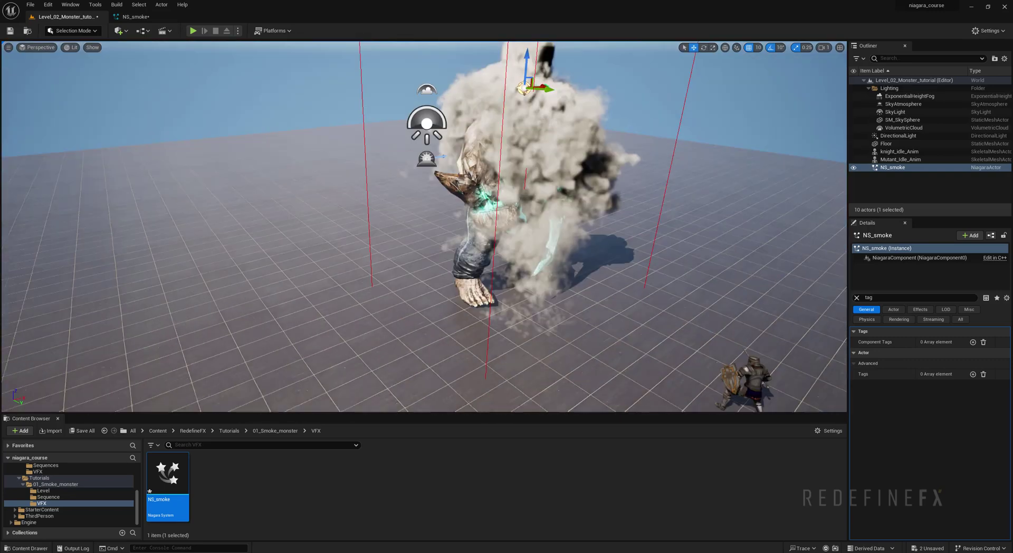
right_click_drag(518, 136, 643, 120)
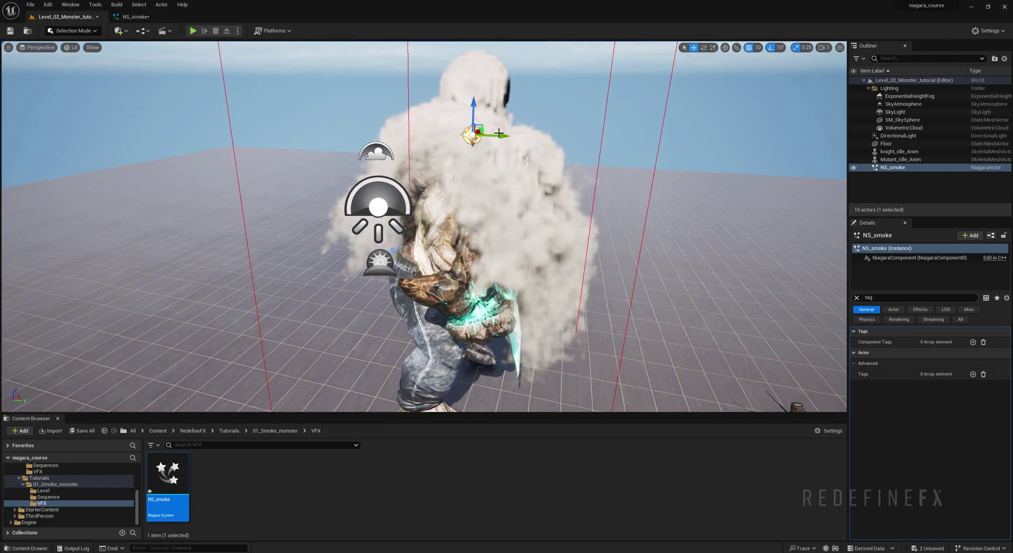
left_click_drag(495, 137, 488, 137)
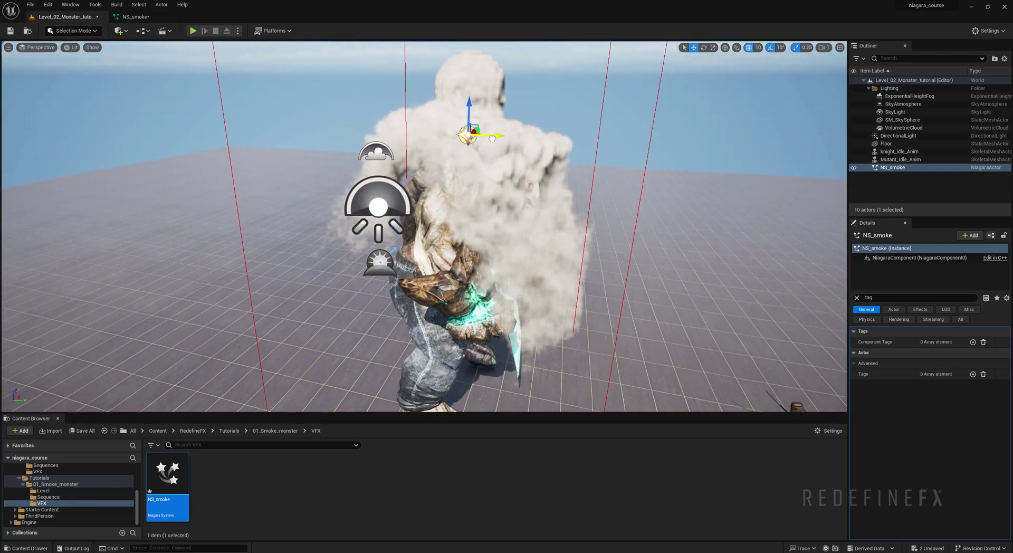
right_click_drag(520, 166, 378, 138)
key("s")
key("w")
key("s")
key("w")
key("s")
key("s")
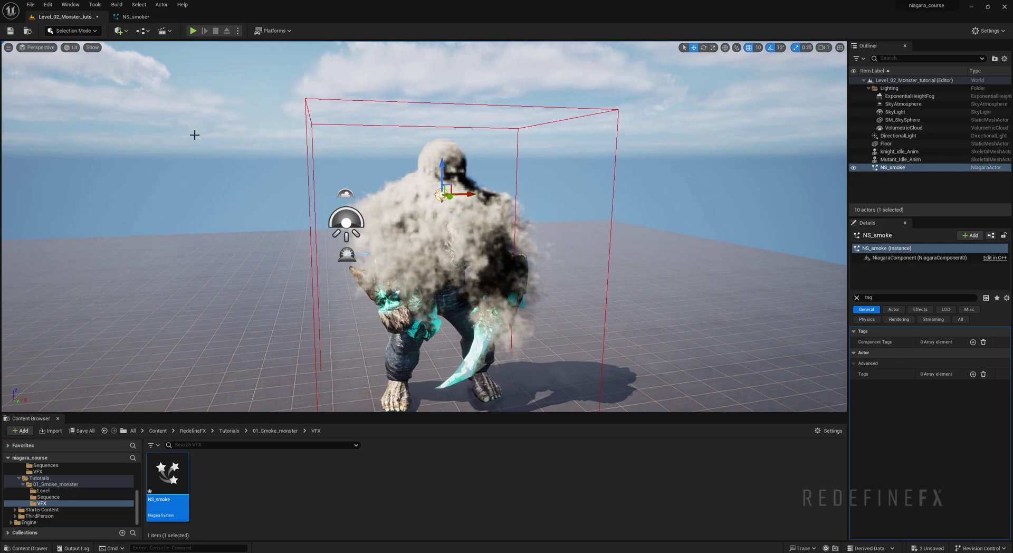
Set the smoke emitter's Density Buoyancy to 1.0 in NS_smoke and check the faster fall in the monster level
left_click(127, 21)
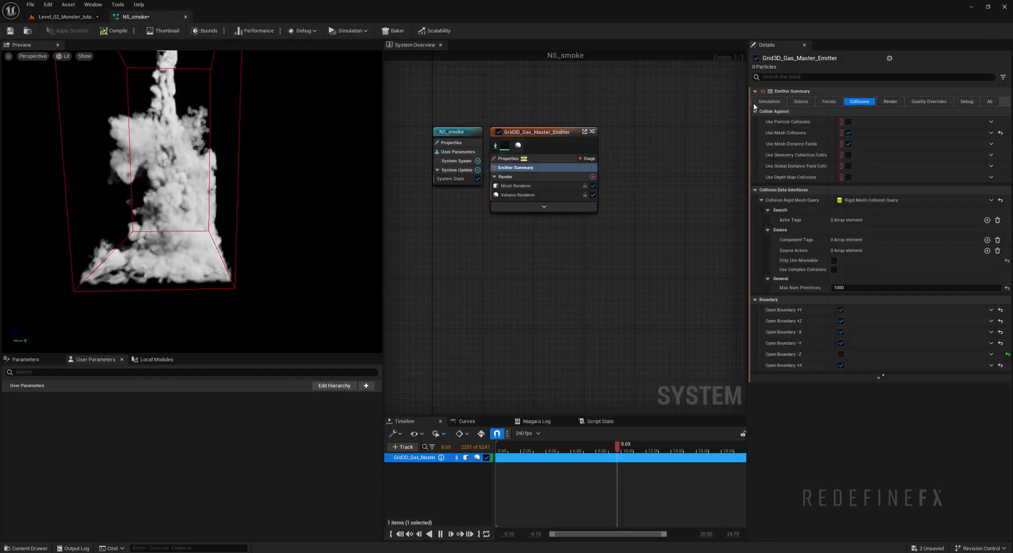
left_click(858, 189)
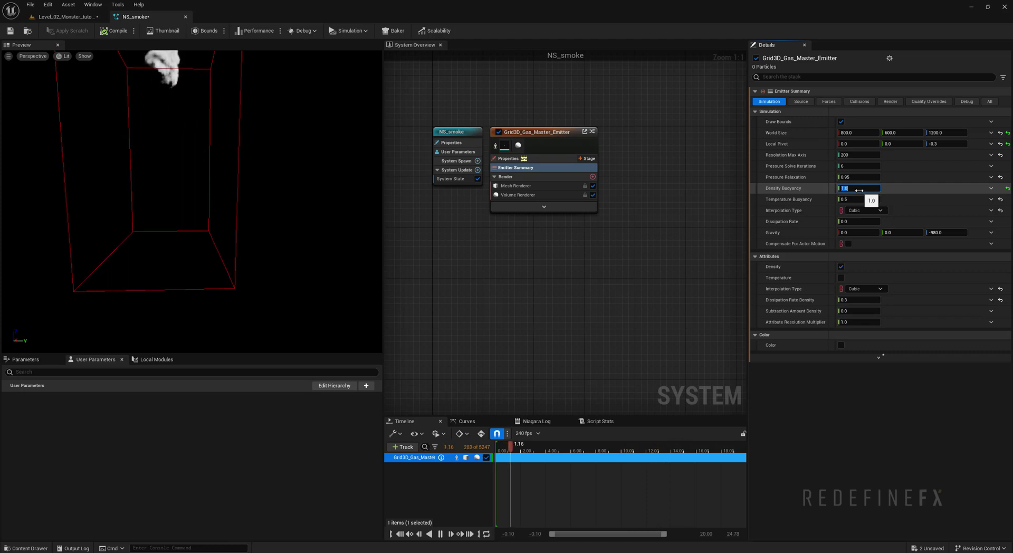
left_click(62, 17)
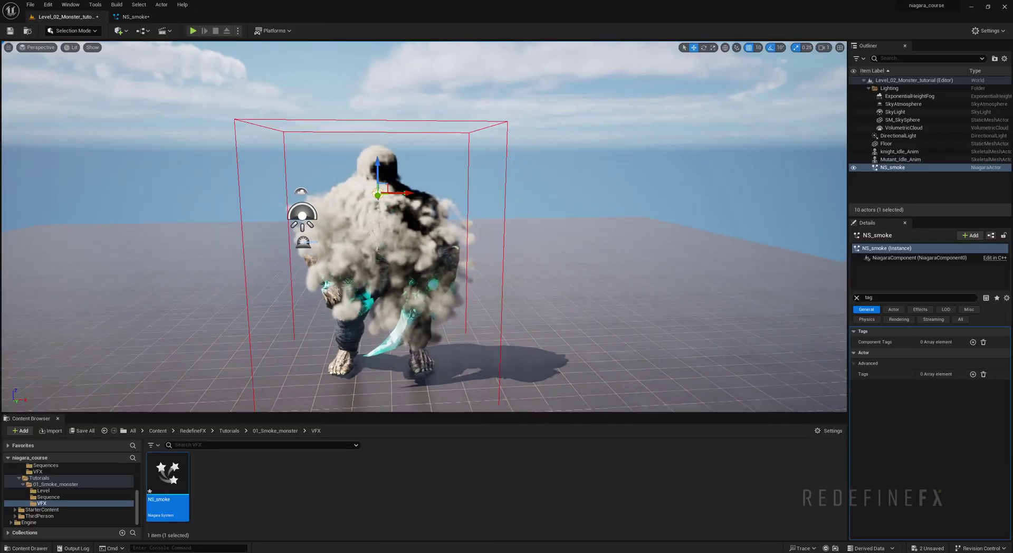
Set the emitter's Pressure Solve Iterations to 15 and check the smoke's collision with the monster in the level
left_click(120, 17)
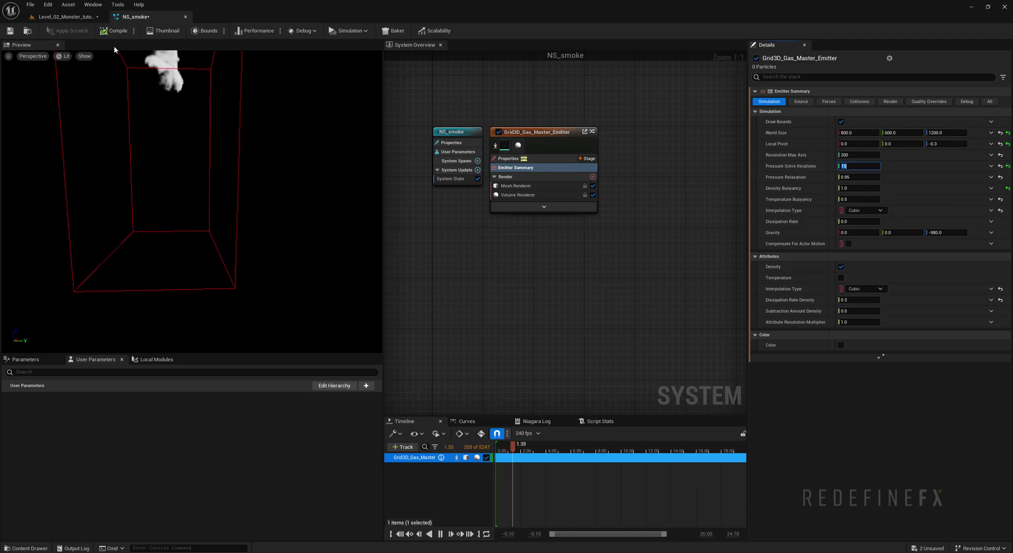
left_click(51, 17)
mouse_move(424, 226)
right_mouse_down()
mouse_move(487, 227)
mouse_move(498, 267)
mouse_move(534, 273)
mouse_move(338, 275)
mouse_move(401, 296)
mouse_move(475, 274)
mouse_move(359, 256)
mouse_move(407, 237)
right_mouse_up()
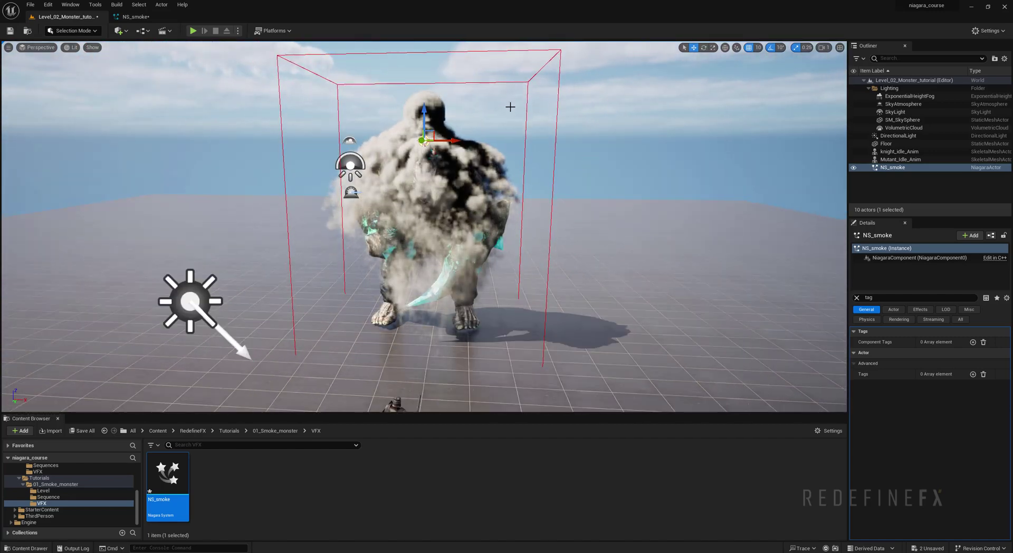
Set the emitter's Resolution Max Axis to 400 and check the smoke detail on the monster in the level
left_click(135, 17)
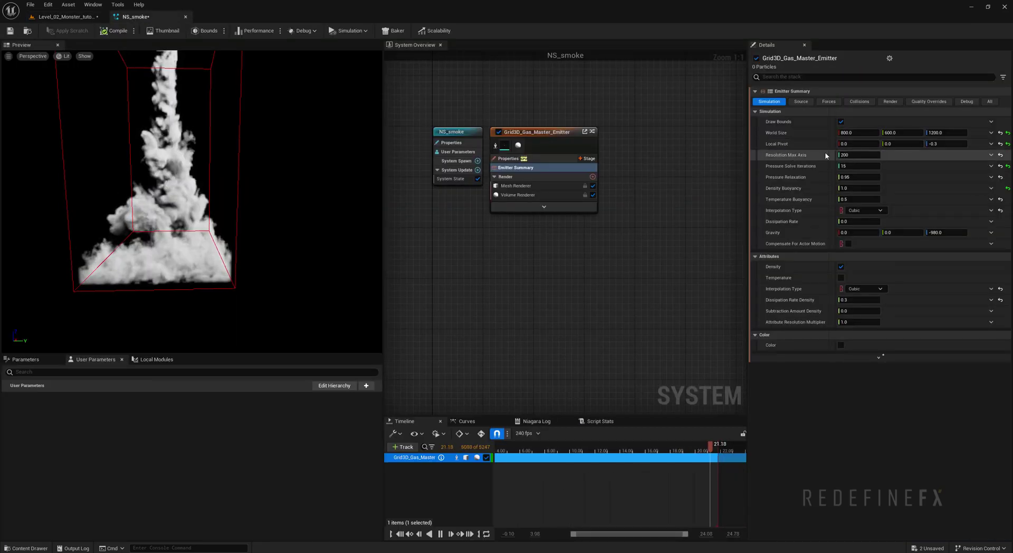
left_click(856, 155)
type("400")
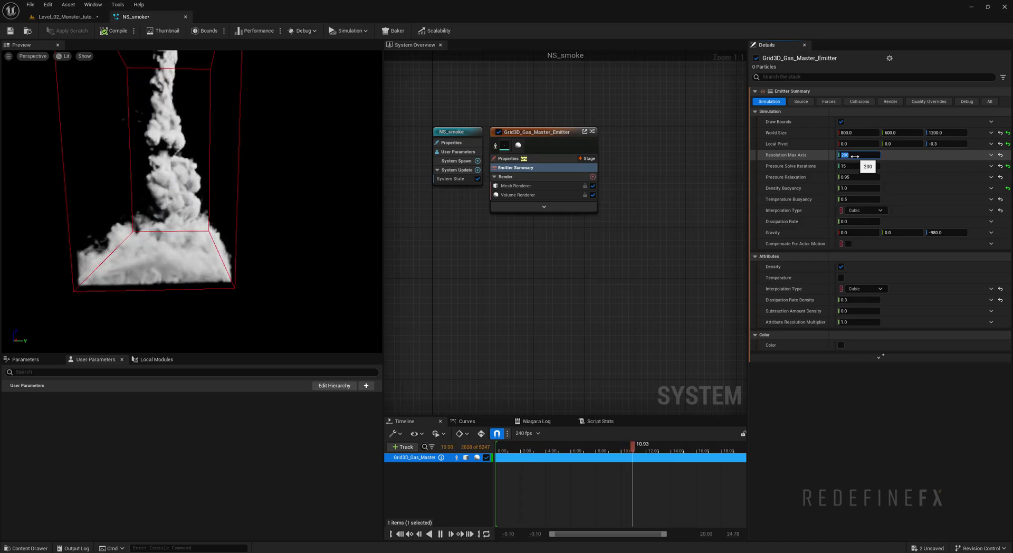
left_click(74, 18)
scroll(424, 227, "up", 5)
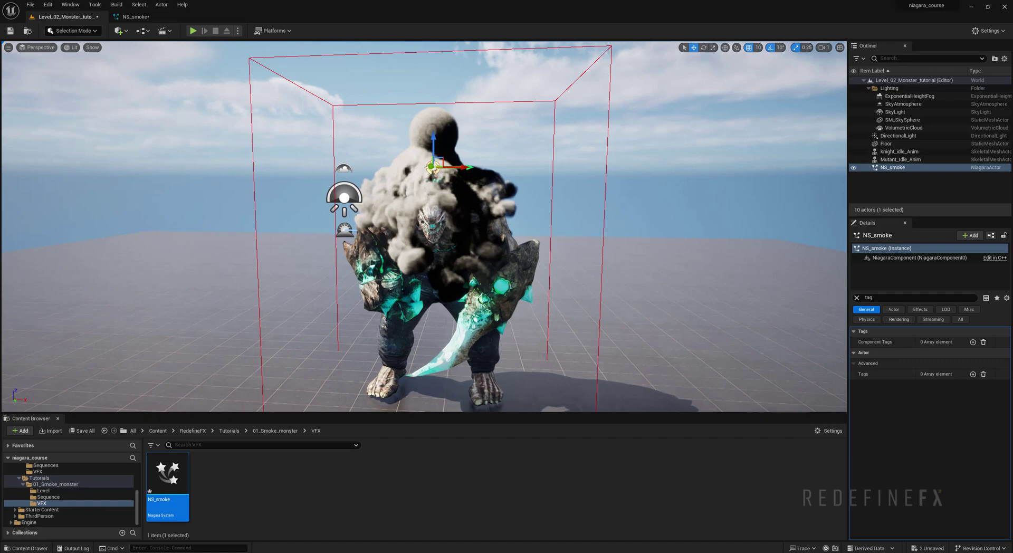
right_click_drag(425, 226, 507, 364)
key("f")
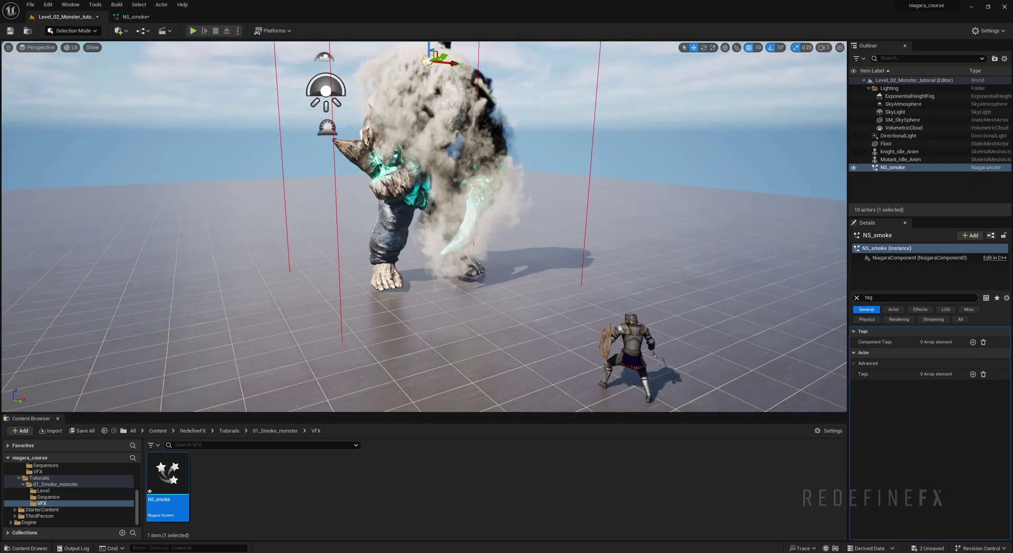
Examine the smoke around the monster's feet and body from close up and from behind the knight
right_click_drag(424, 227, 422, 336)
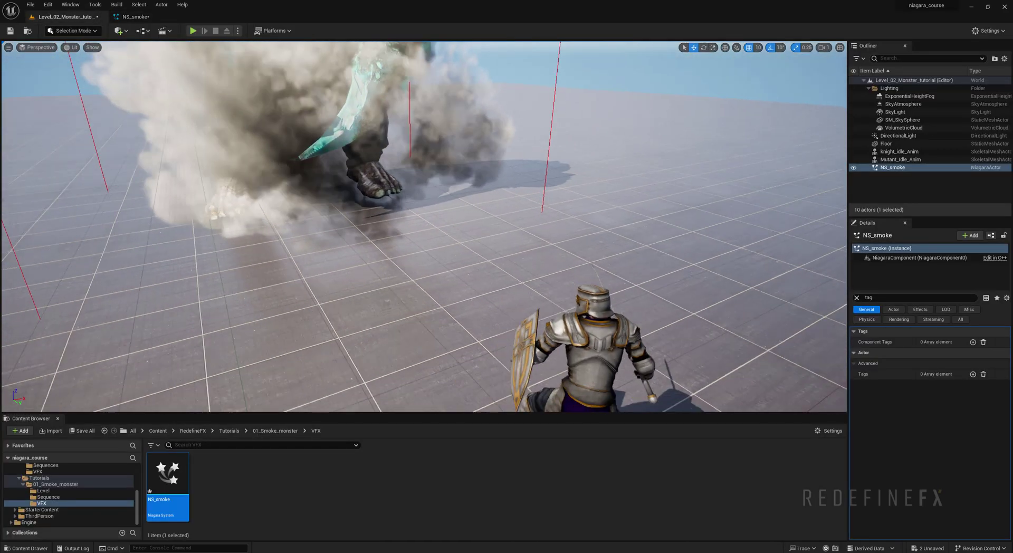
key("a")
key("d")
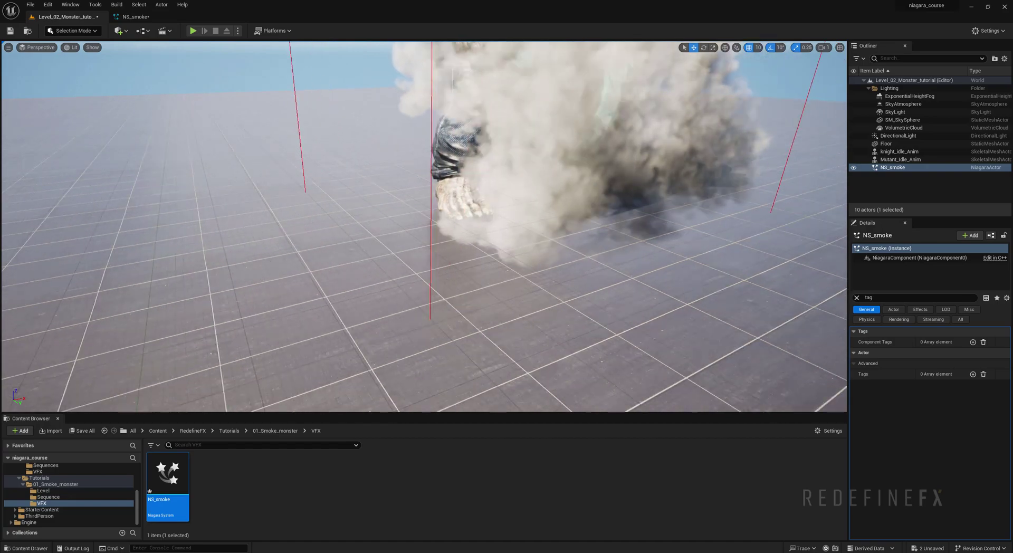
key("a")
key("s")
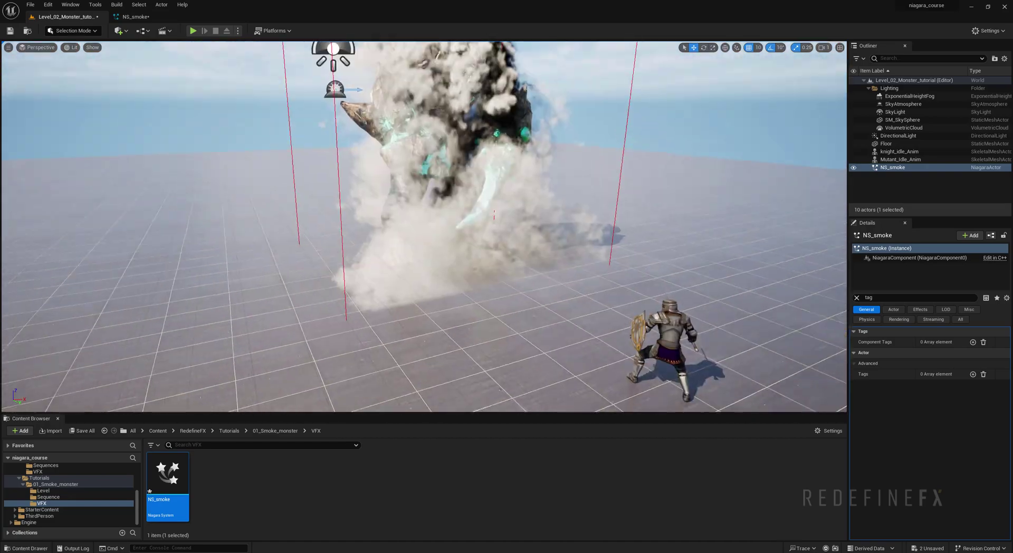
key("s")
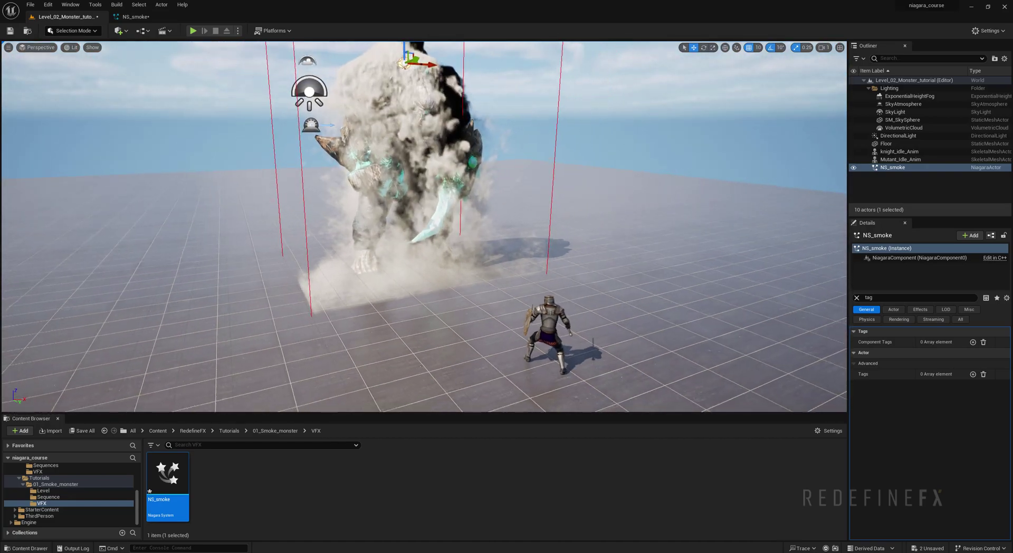
right_click_drag(480, 109, 470, 92)
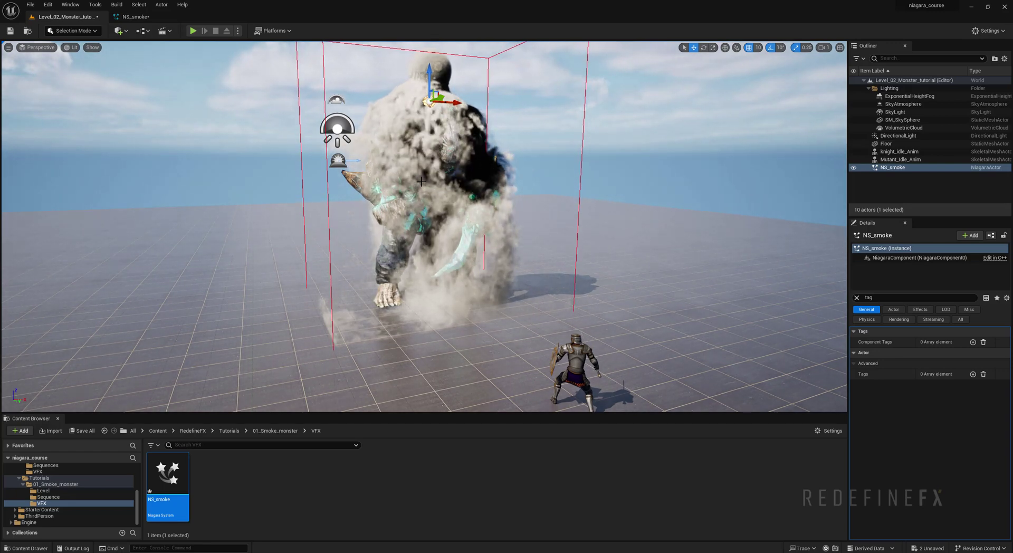
Save all modified assets and review the smoke pouring over the monster from farther away
left_click(31, 5)
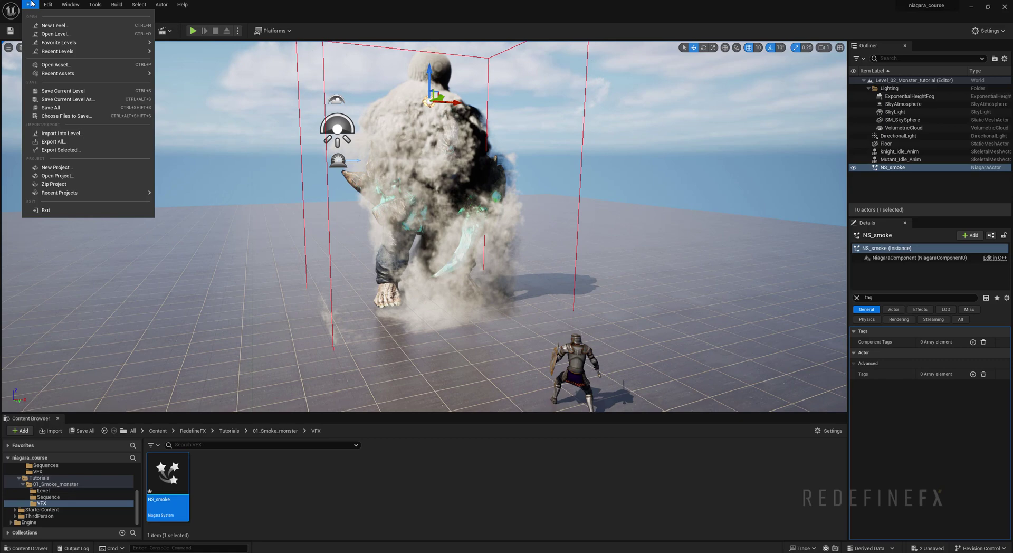
left_click(53, 108)
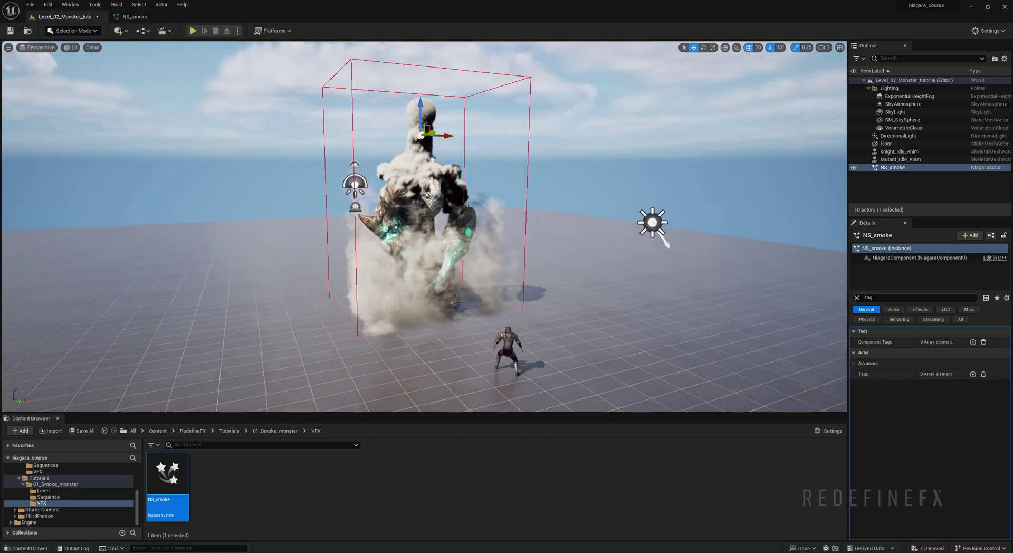
scroll(342, 359, "up", 4)
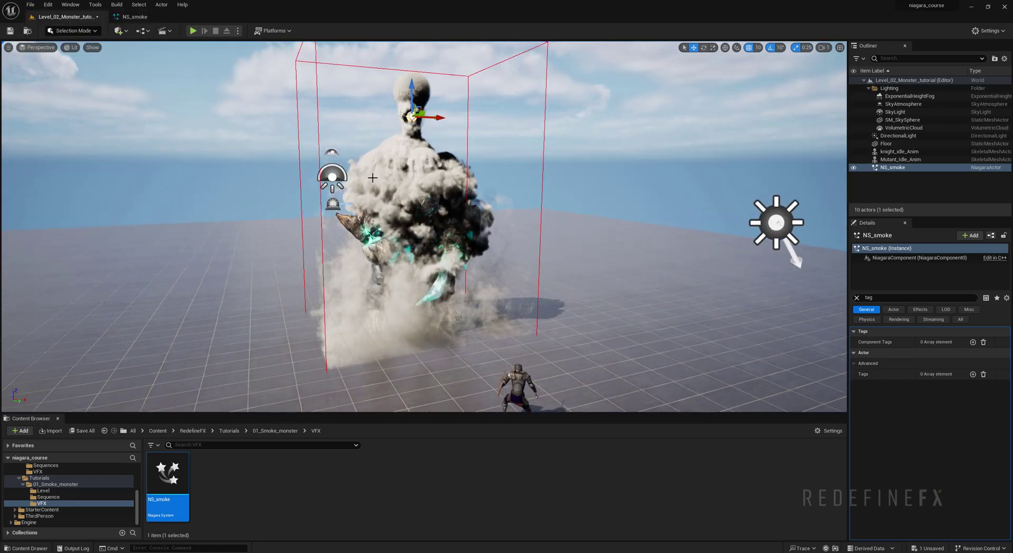
scroll(400, 156, "down", 3)
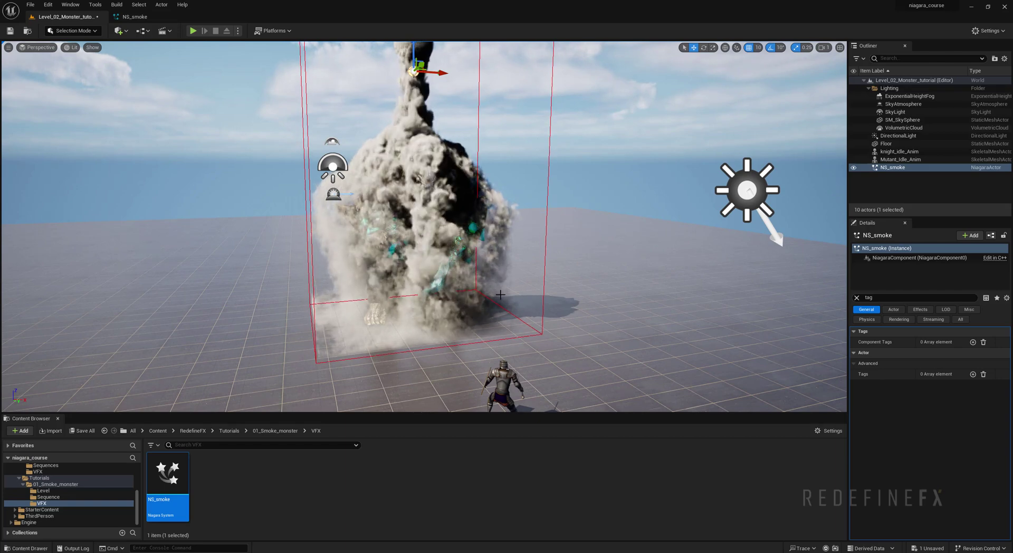
Enlarge the NS_smoke World Size to 1500 in X and 1000 in Y, disable Draw Bounds, and return to the level
left_click(134, 17)
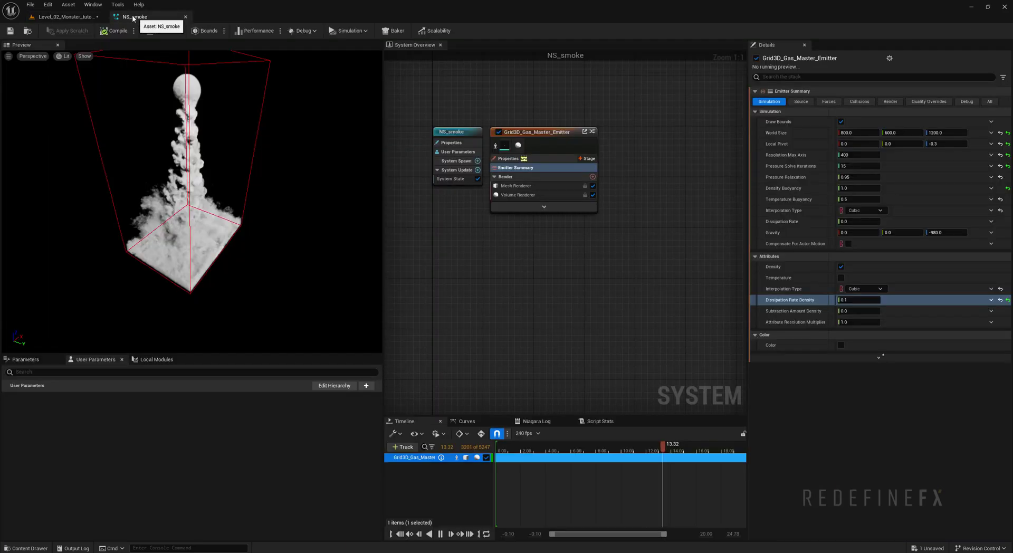
left_click(857, 133)
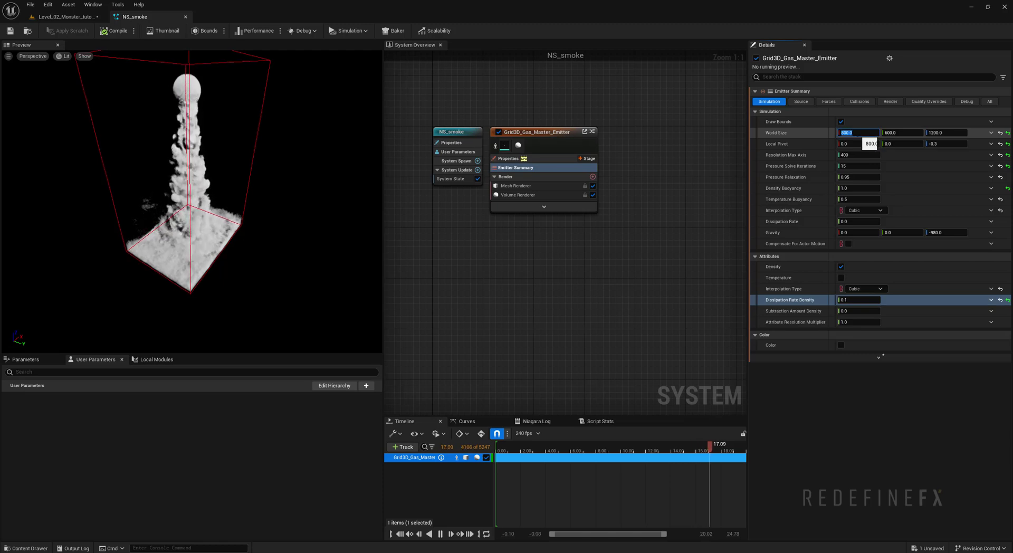
type("15")
type("00")
left_click(899, 134)
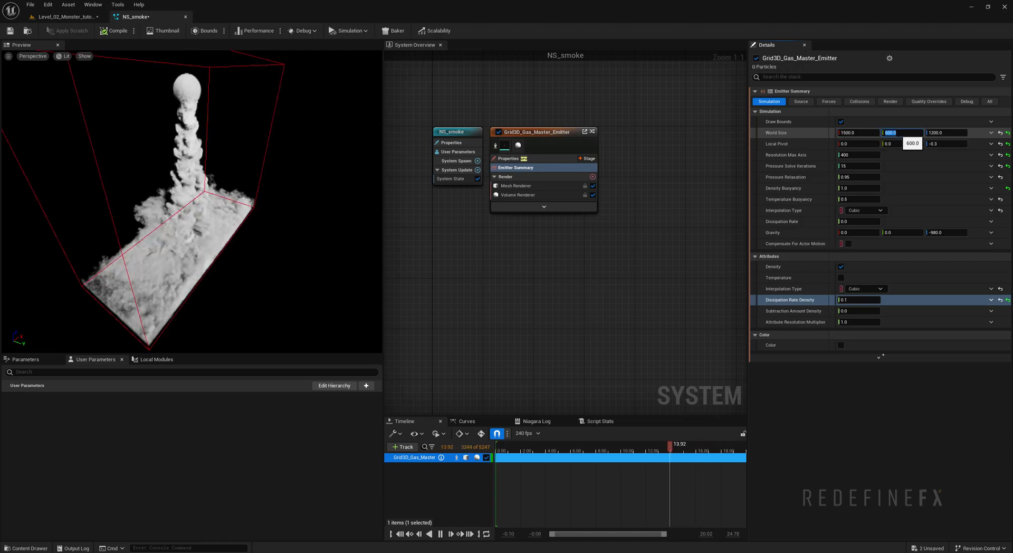
type("1000")
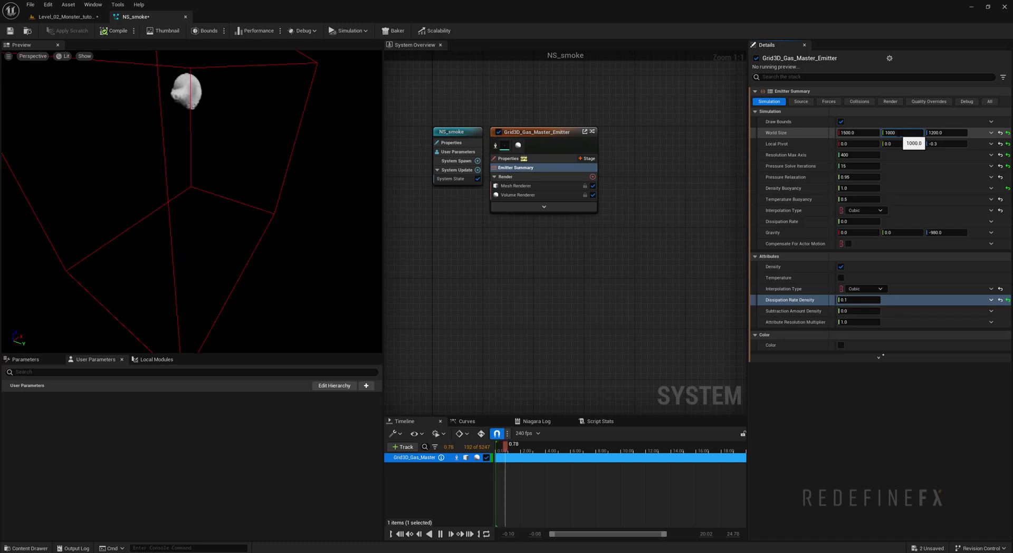
left_click(840, 122)
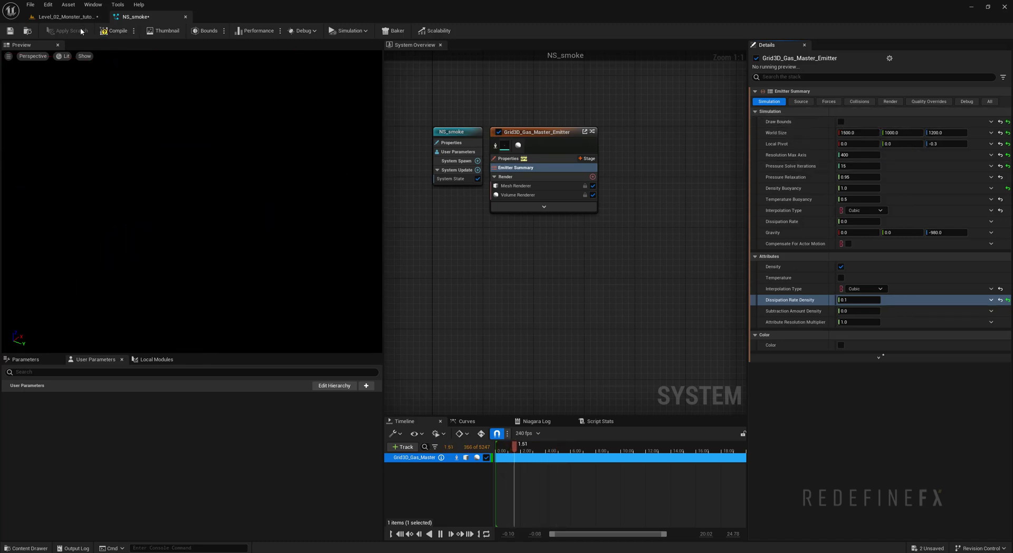
left_click(61, 16)
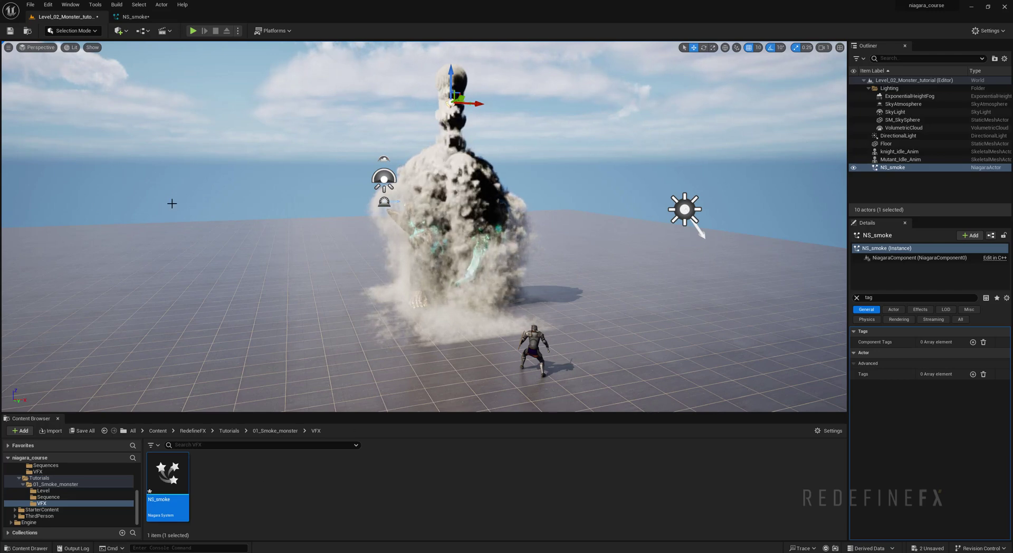
Add a level sequence named SQ_monstersmoke, saved in the 01_Smoke_monster/Sequence folder
left_click(168, 31)
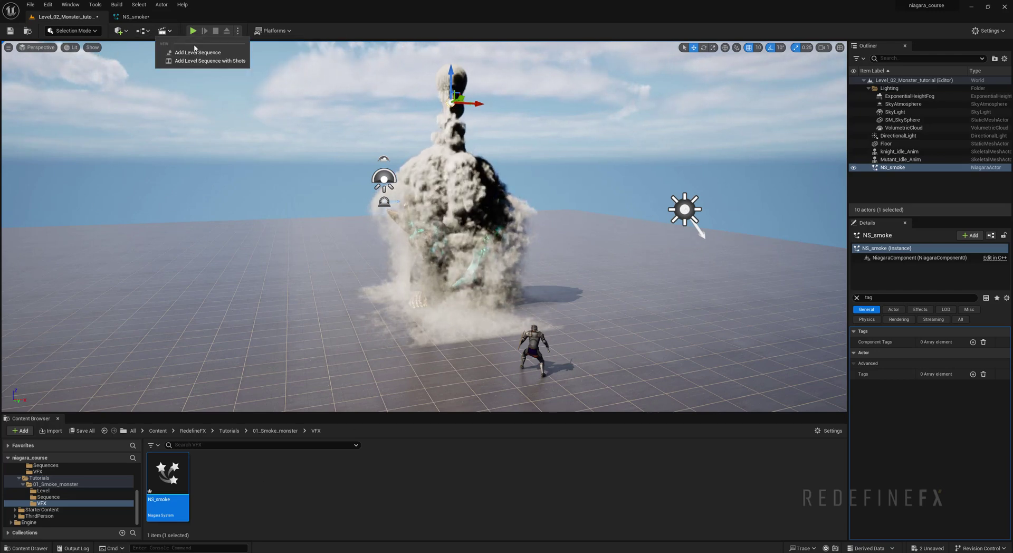
left_click(189, 52)
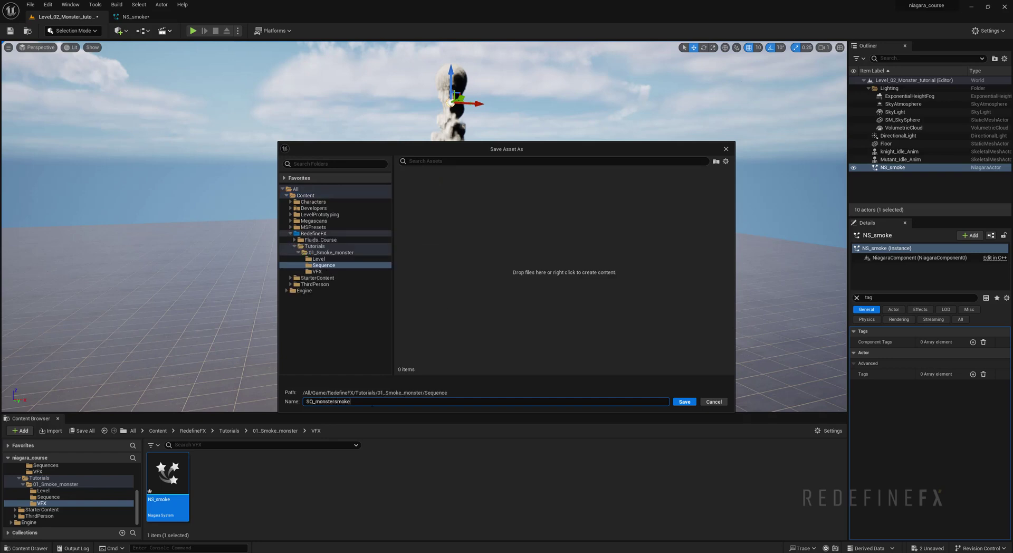
type("SQ_monstersmoke")
key("Return")
Add the Mutant_Idle_Anim actor to the sequence and assign the Mutant_Idle_Anim animation to its Animation track
left_click(897, 159)
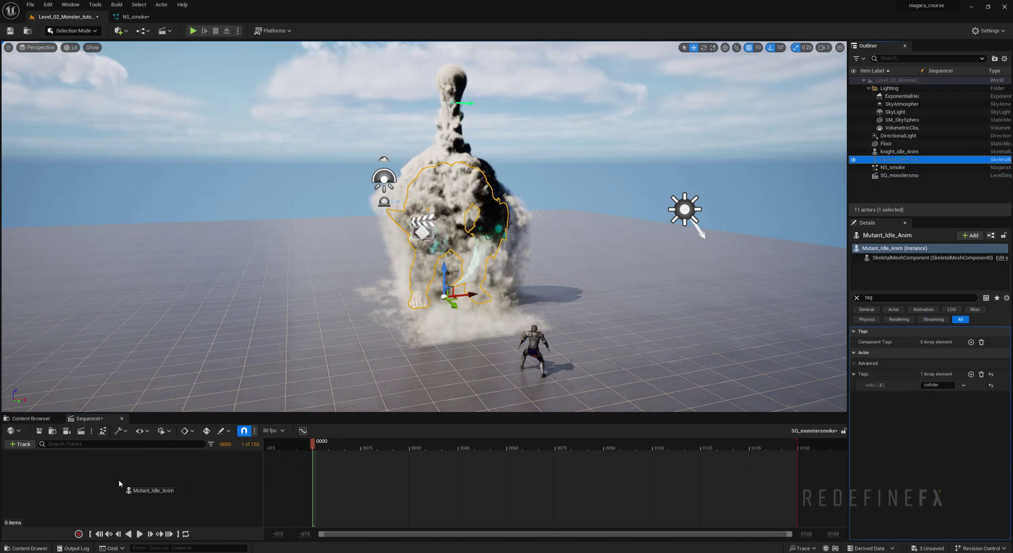
left_click_drag(119, 483, 119, 481)
left_click(192, 488)
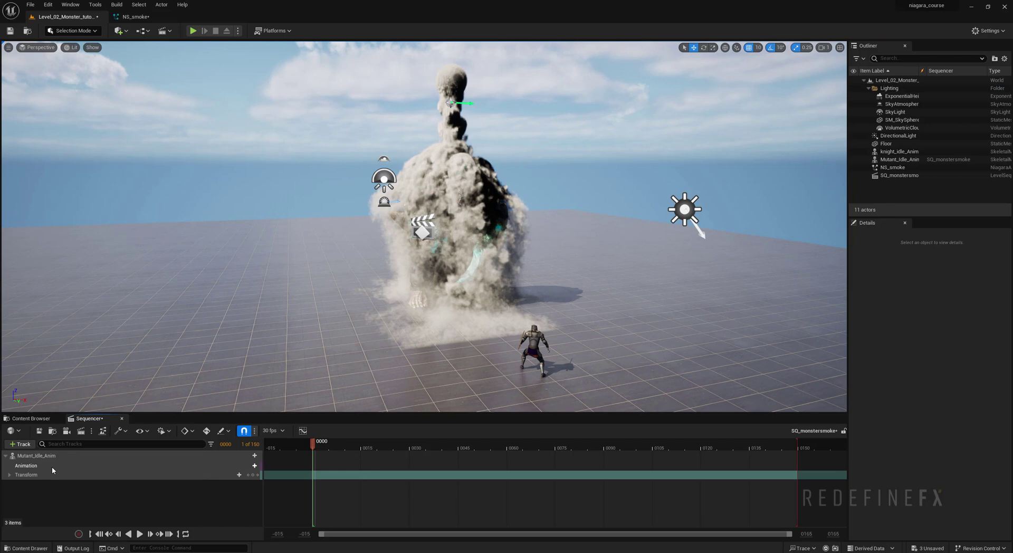
left_click(52, 468)
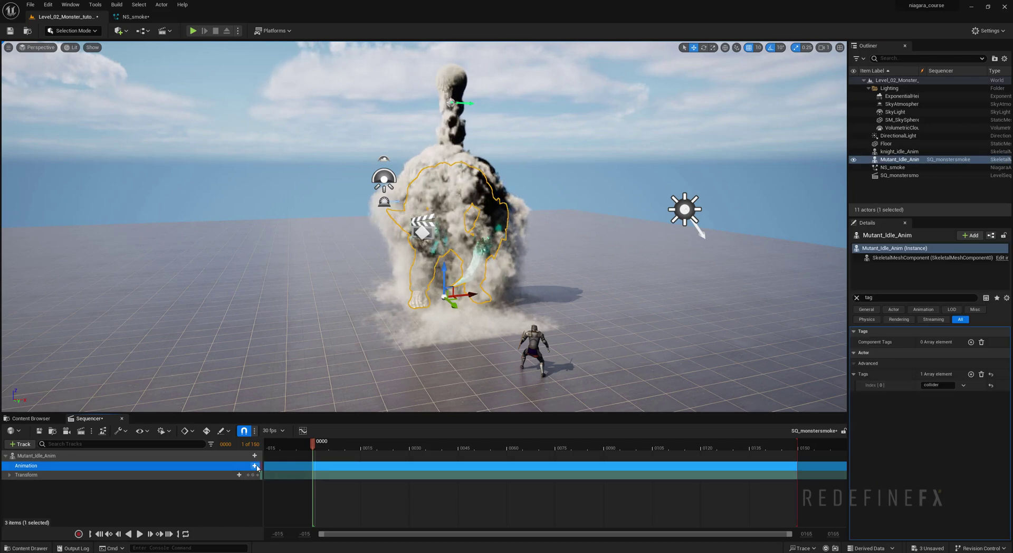
left_click(254, 466)
left_click(295, 373)
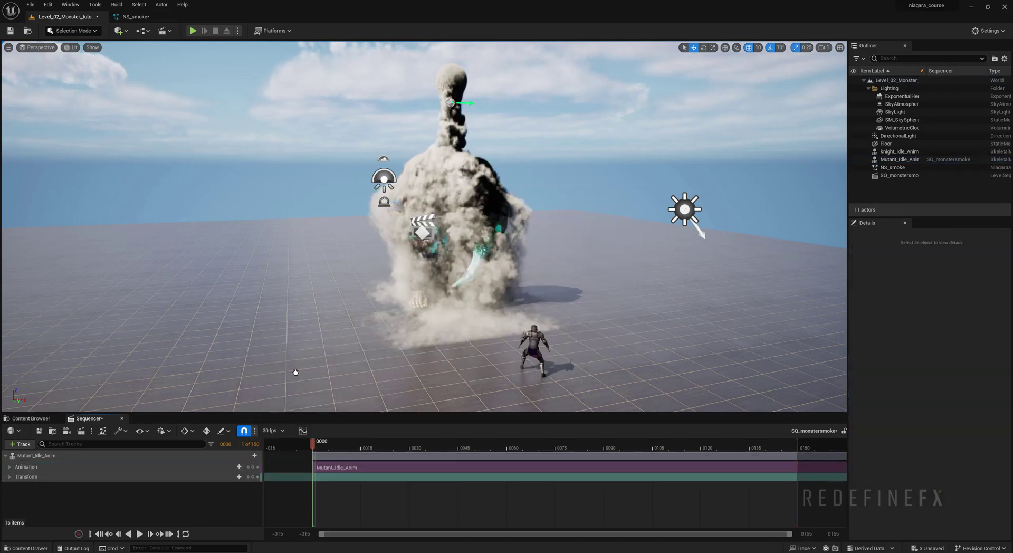
Add the knight_idle_Anim actor to the sequence and assign the knight_idle_Anim animation to its Animation track
left_click(892, 152)
left_click_drag(128, 500, 129, 500)
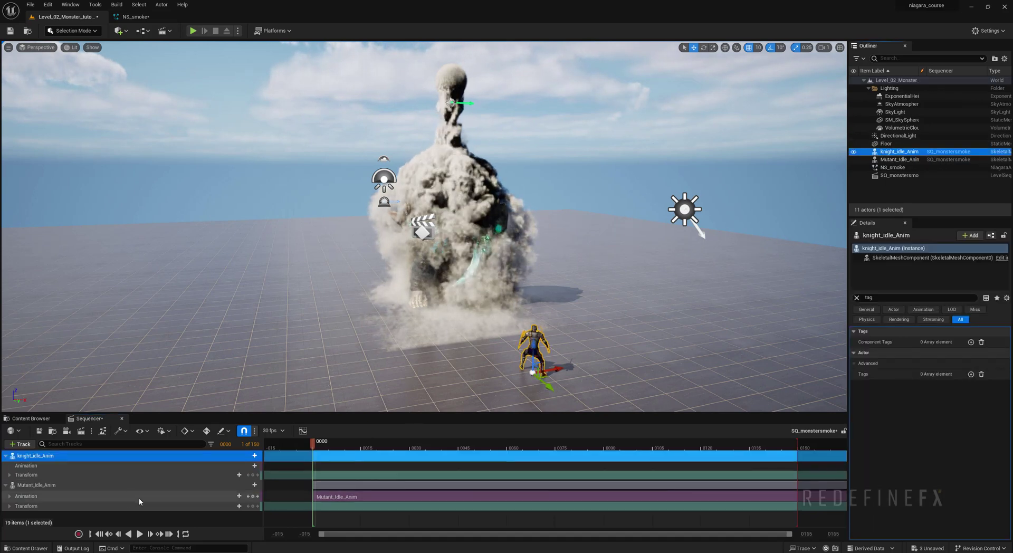
left_click(255, 465)
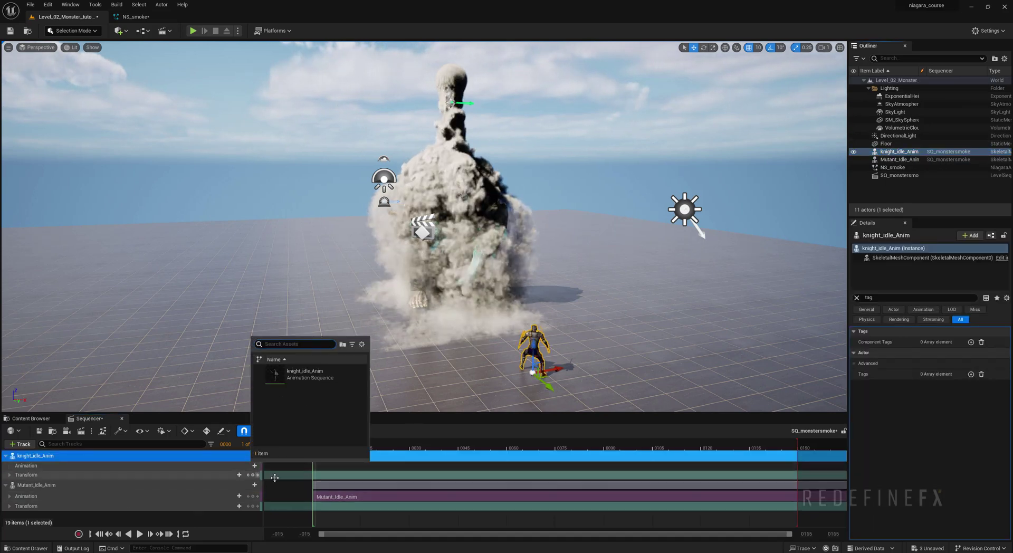
left_click(302, 373)
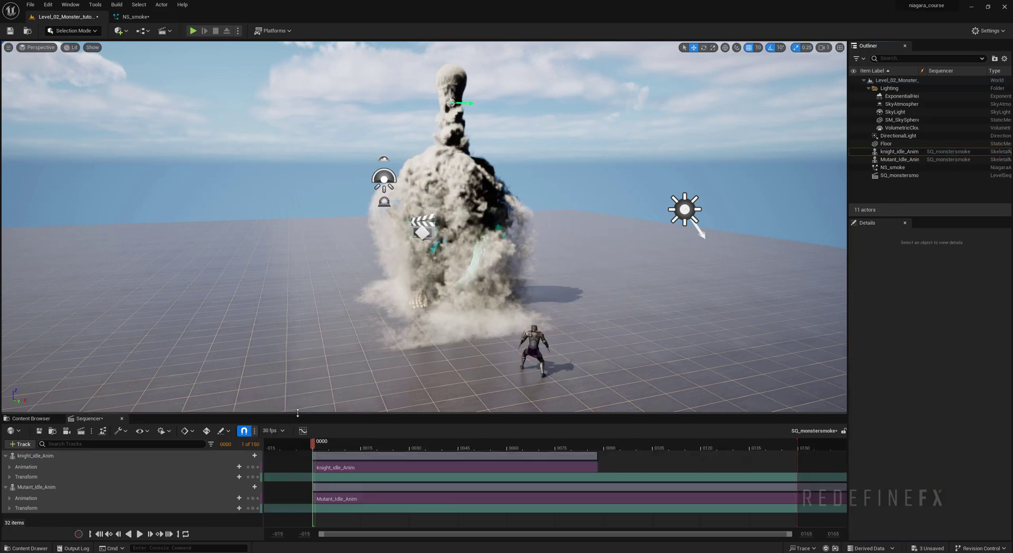
Make the Sequencer area taller and extend its visible timeline range to frame 700
left_click_drag(298, 413, 298, 380)
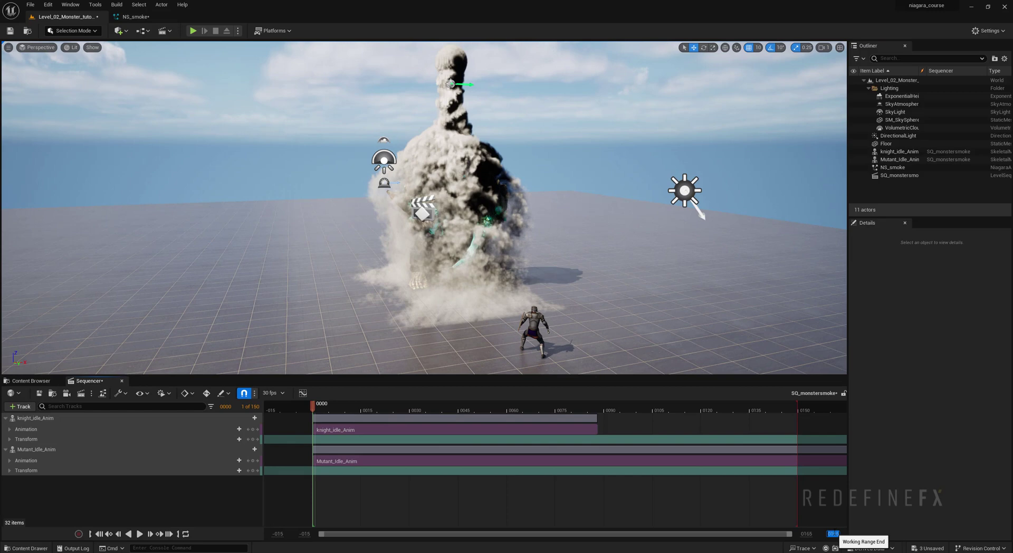
scroll(318, 434, "down", 8, "ctrl")
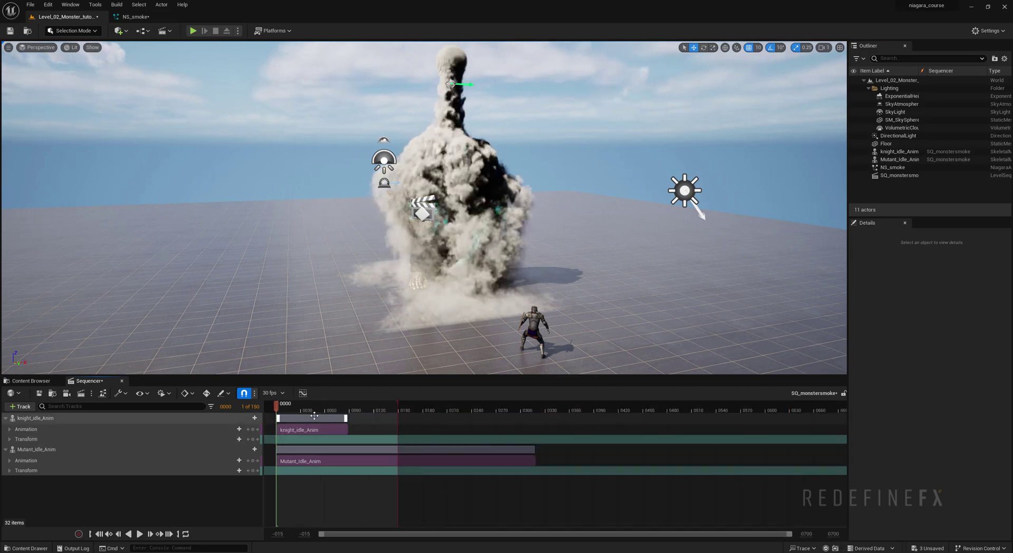
Extend the knight_idle_Anim and Mutant_Idle_Anim clips and the playback range to about frame 677, and play the sequence
left_click_drag(347, 430, 838, 449)
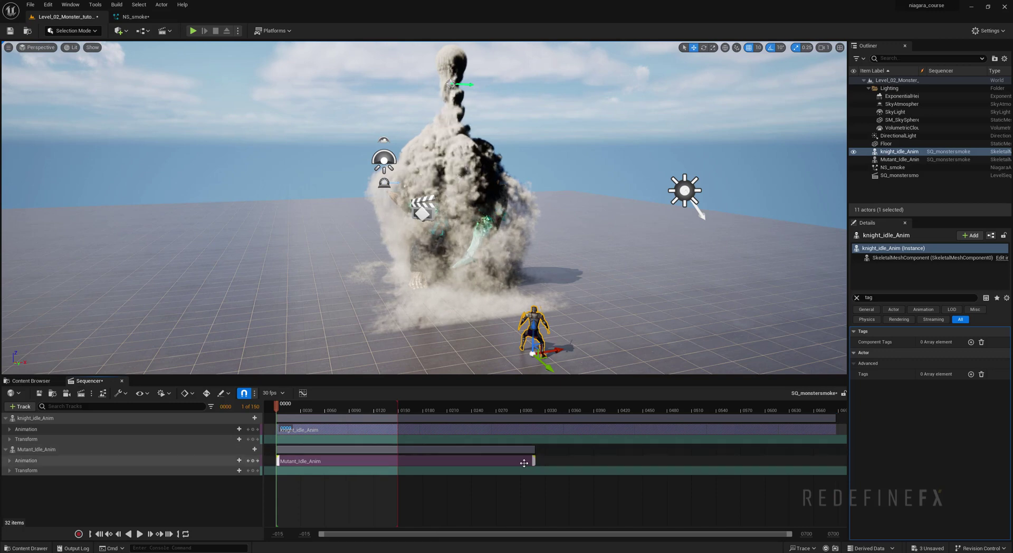
left_click(533, 461)
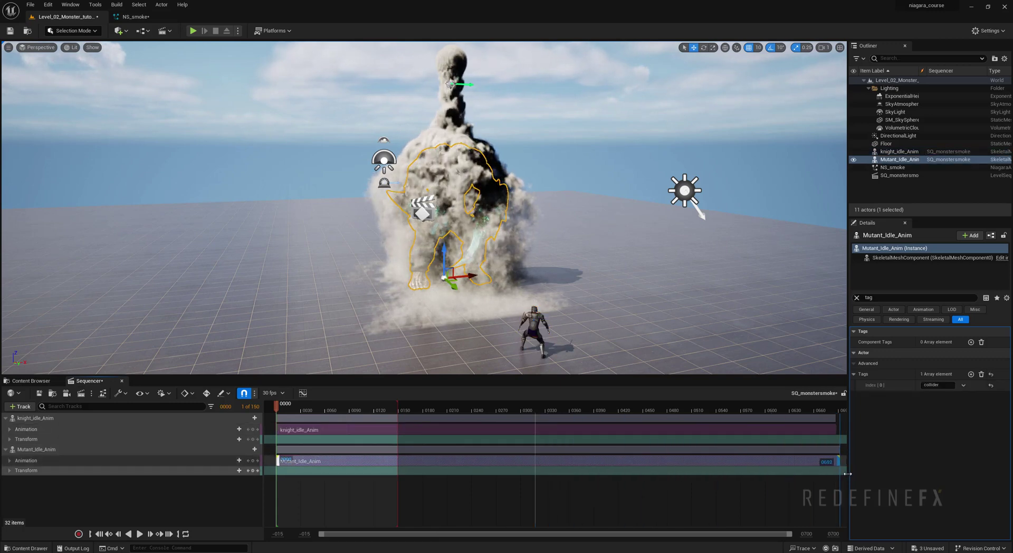
left_click_drag(846, 473, 844, 473)
left_click(140, 534)
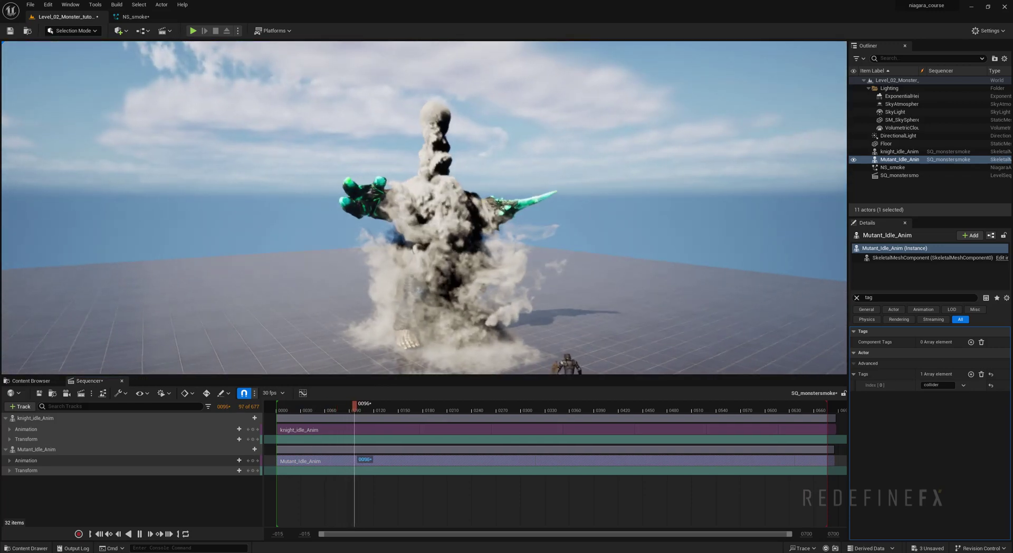
Examine how the smoke collides with the moving monster during playback, and compare it with the reference trailer video
key("w")
right_click_drag(423, 207, 332, 237)
key("s")
key("d")
key("a")
key("w")
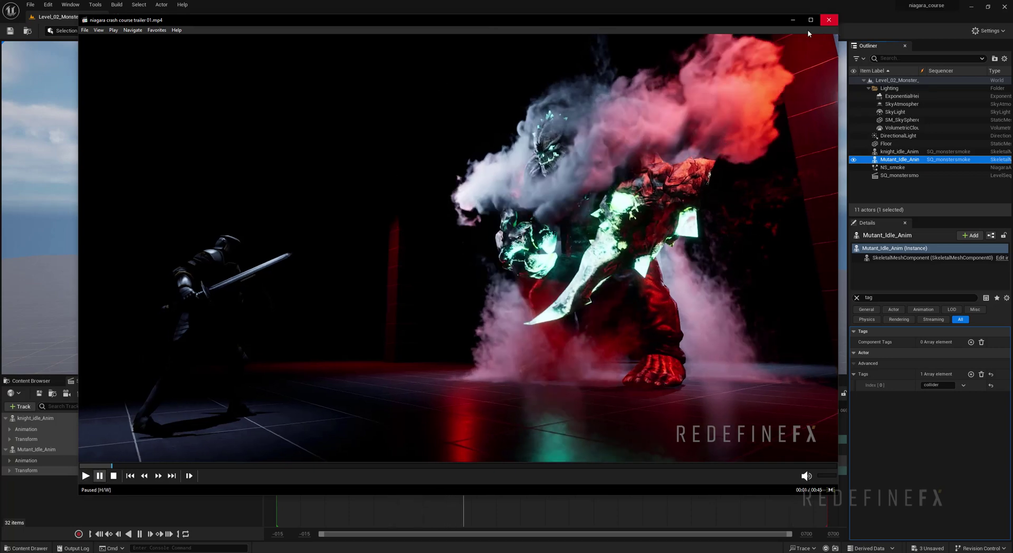
left_click(790, 20)
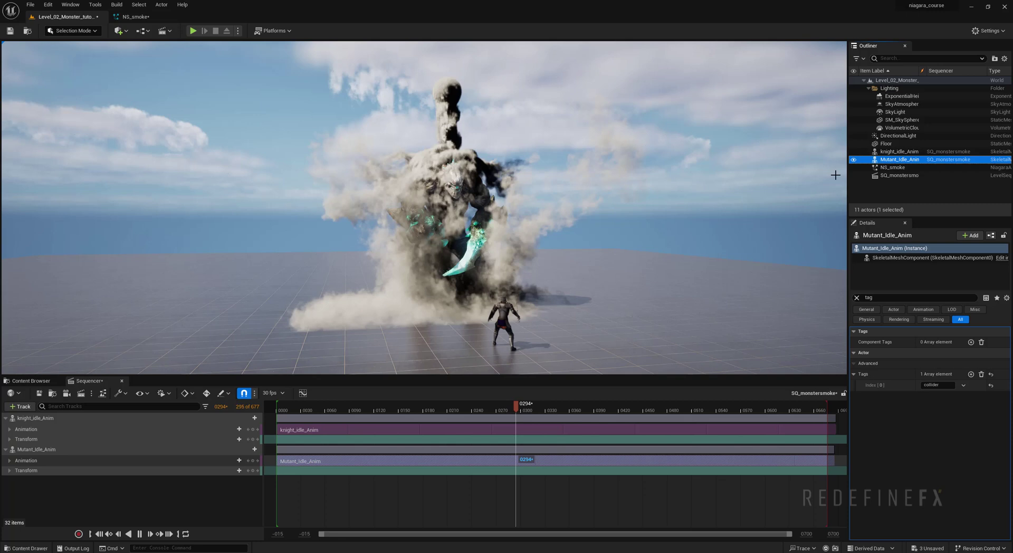
Replace the DirectionalLight with a 12 cd spot light over the smoke, with an outer cone angle of about 44.6 degrees
left_click(895, 137)
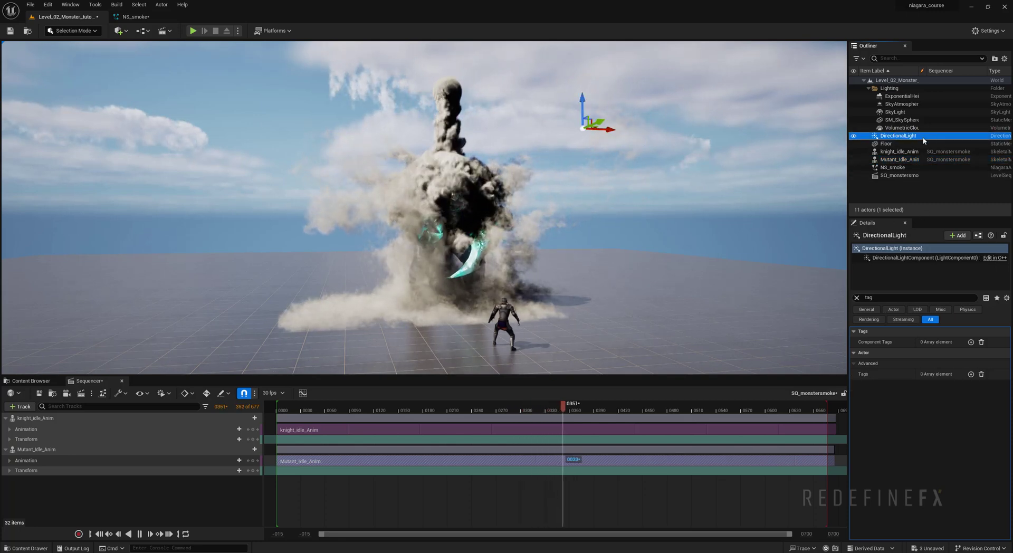
key("Delete")
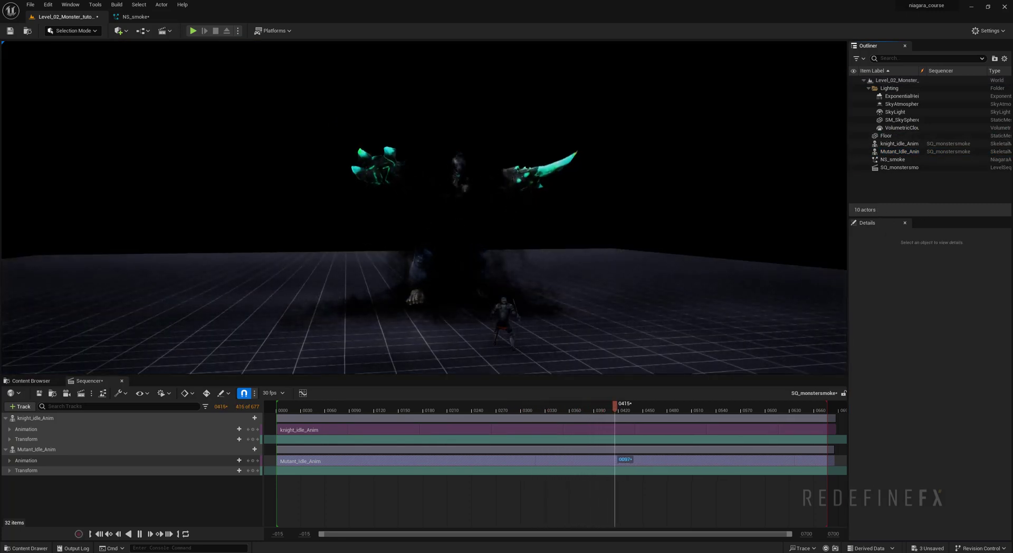
left_click(118, 30)
mouse_move(147, 105)
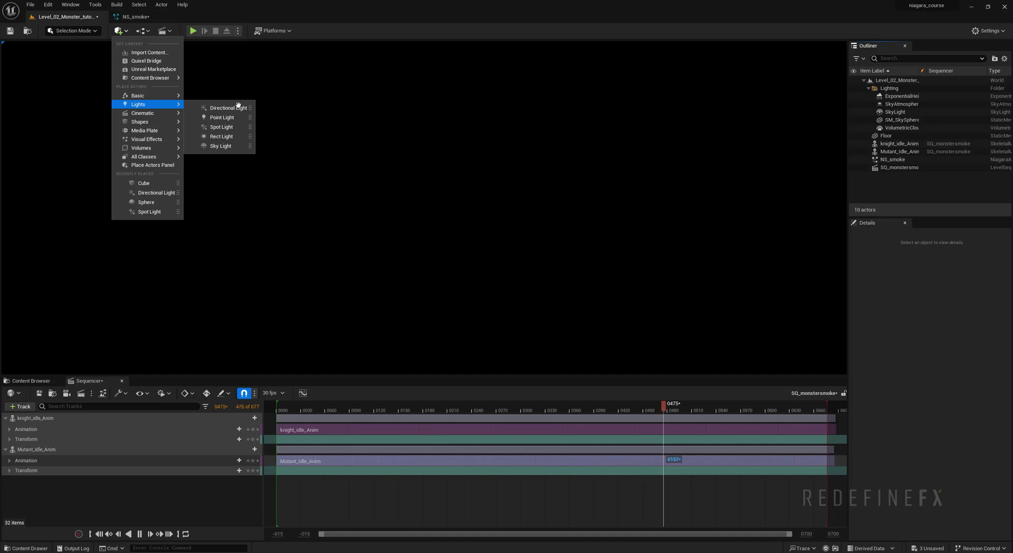
left_click(222, 127)
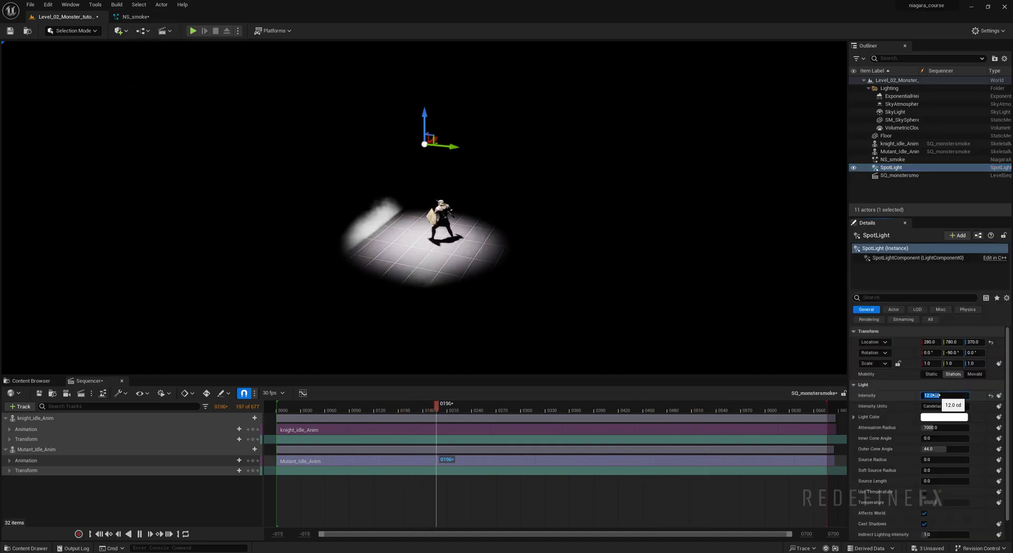
mouse_move(948, 448)
left_mouse_down()
mouse_move(964, 448)
mouse_move(931, 449)
left_mouse_up()
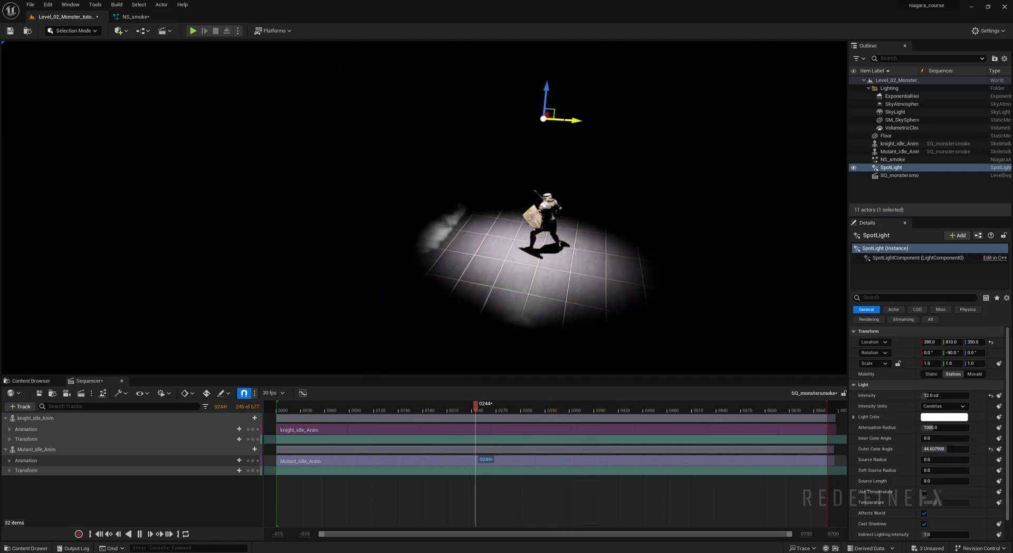
left_click_drag(559, 120, 438, 110)
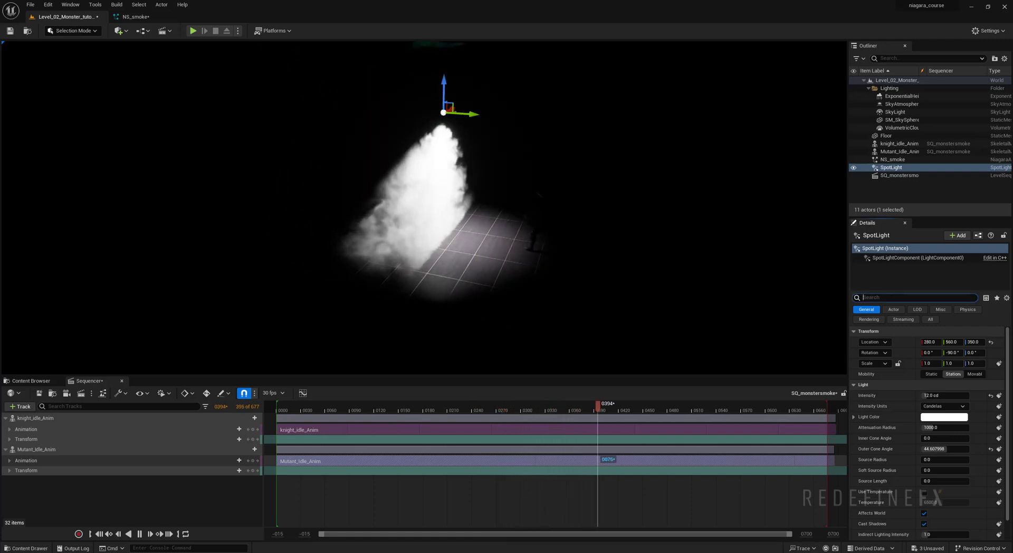
Enable Cast Volumetric Shadow on the spot light and position it above the knight
type("cat")
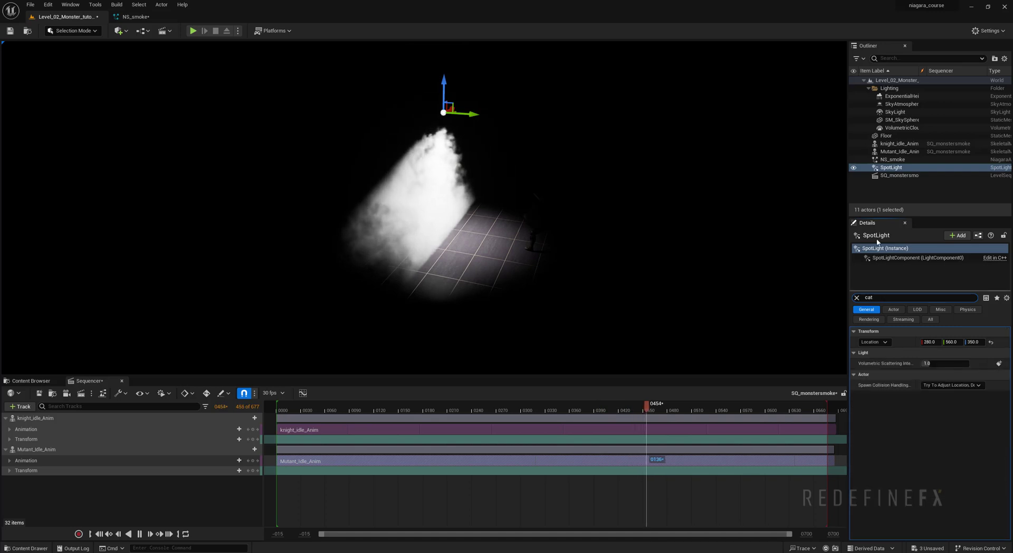
key("BackSpace")
type("st")
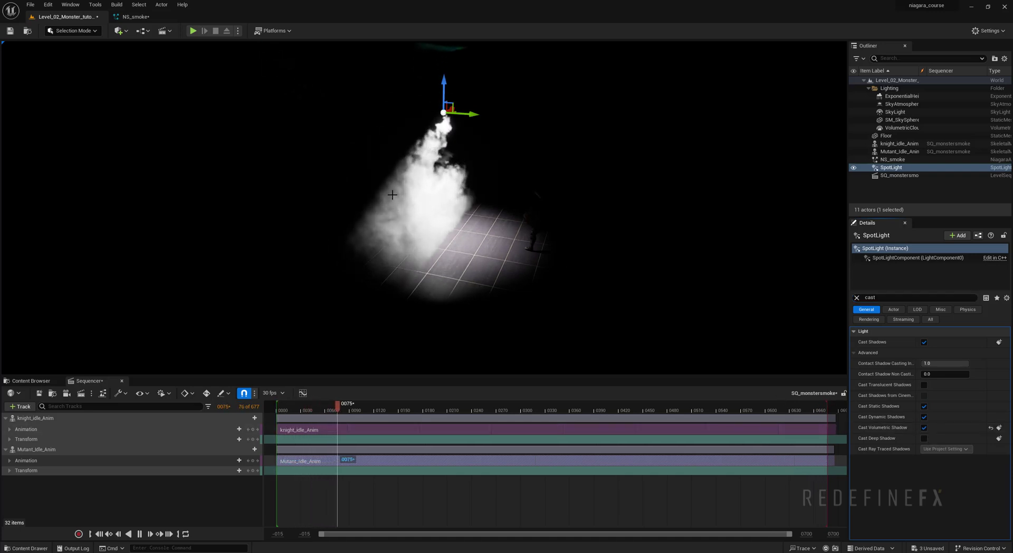
left_click_drag(462, 113, 348, 104)
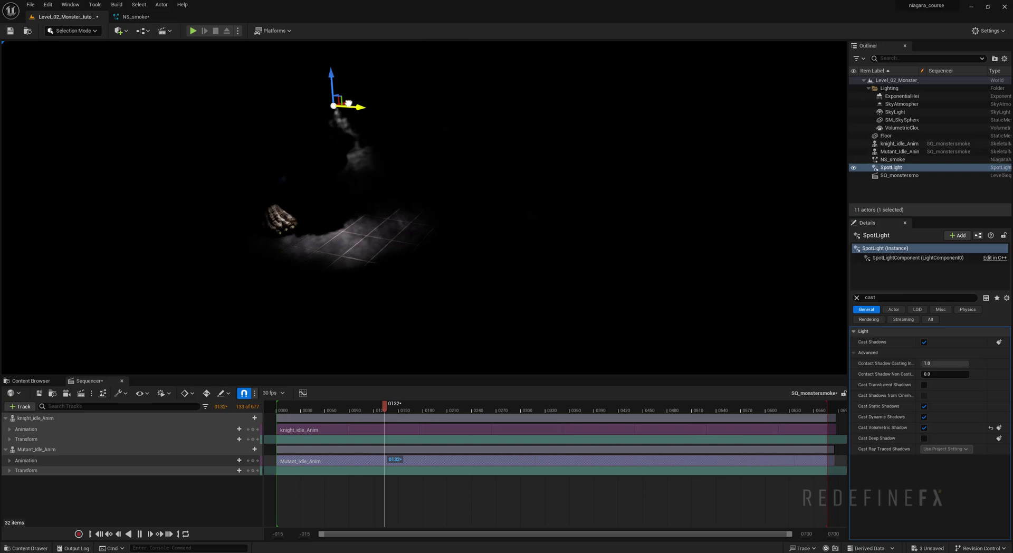
left_click_drag(425, 140, 583, 149)
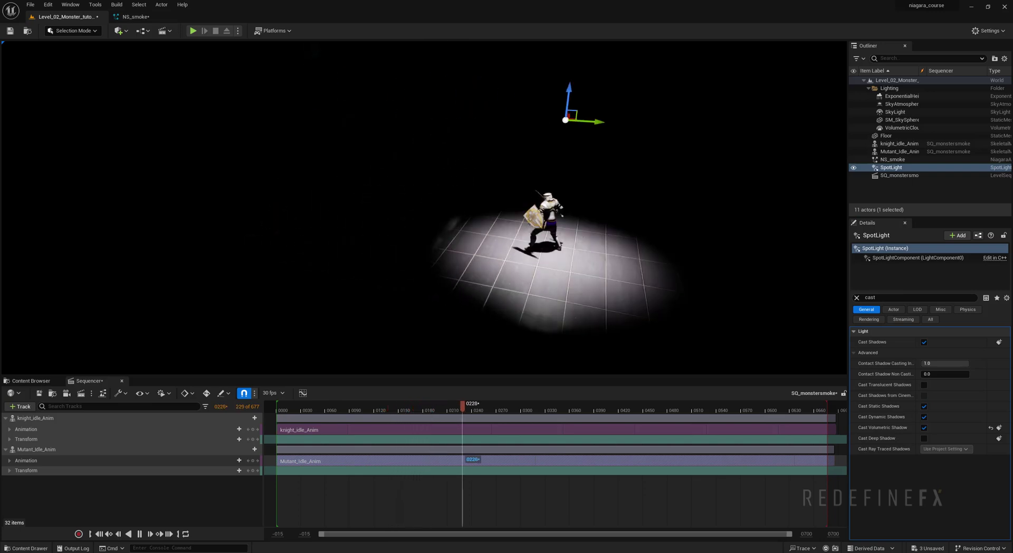
scroll(424, 207, "down", 2)
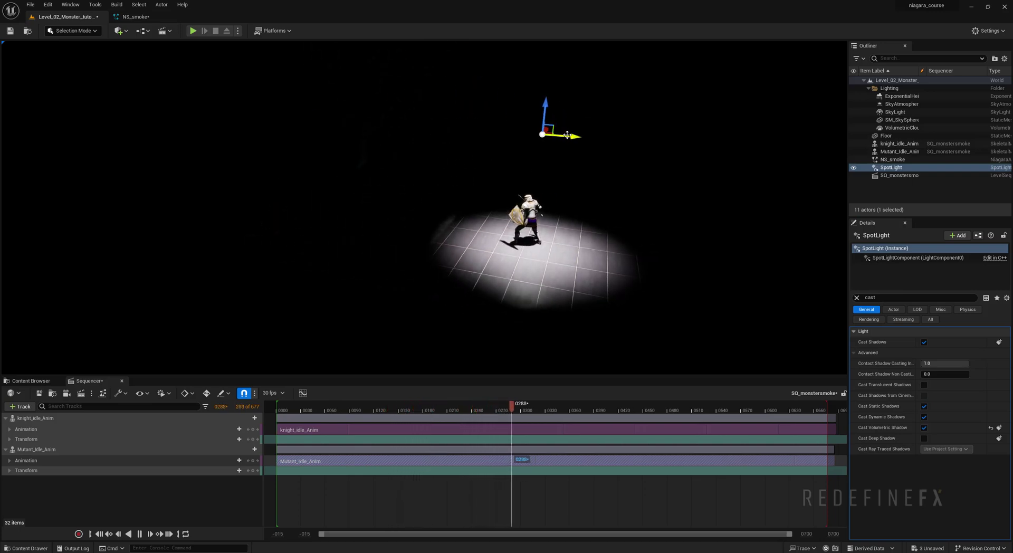
Duplicate the knight's spot light, move the copy to about -140, -310, 840, and rotate it to shine across the monster's smoke
left_click_drag(542, 134, 334, 121, "alt")
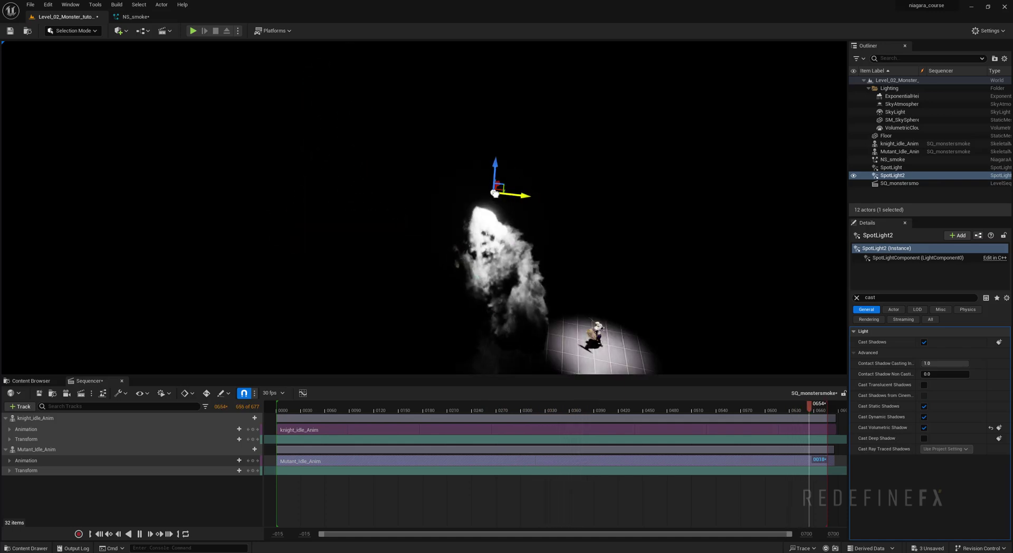
left_click_drag(522, 195, 475, 190)
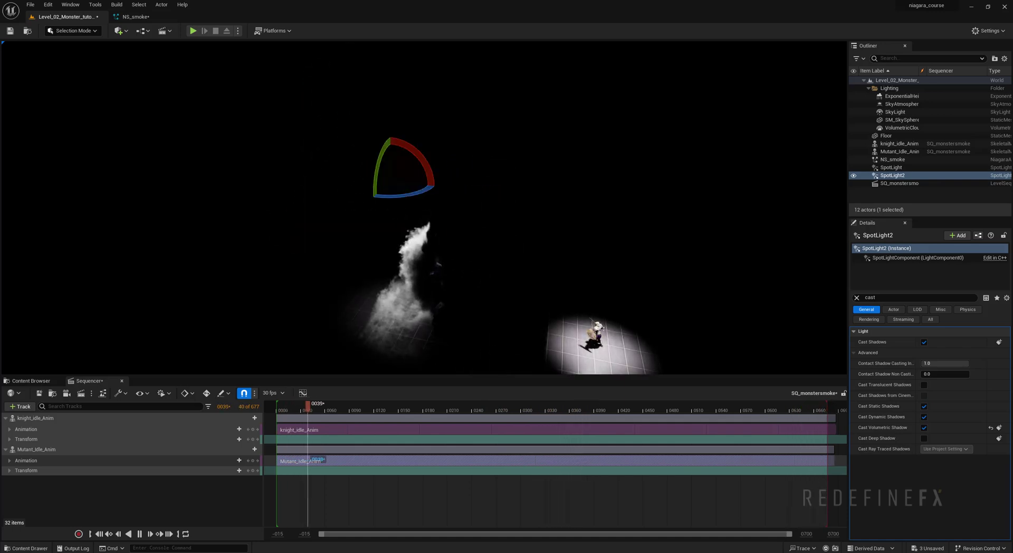
left_click_drag(410, 149, 363, 142)
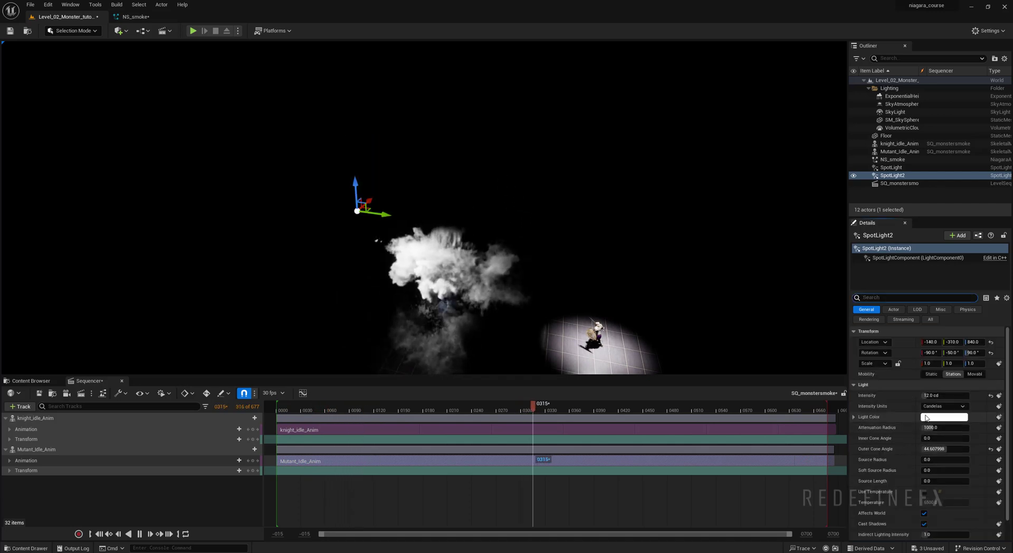
Set the monster spot light's color to blue, with a hue of about 223 and saturation of about 0.88
left_click(926, 417)
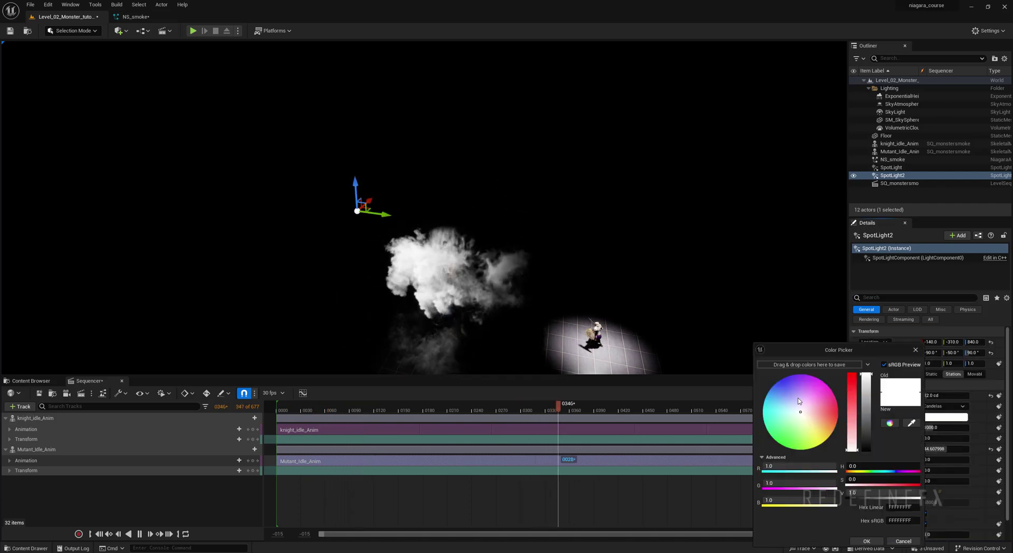
left_click_drag(799, 401, 775, 390)
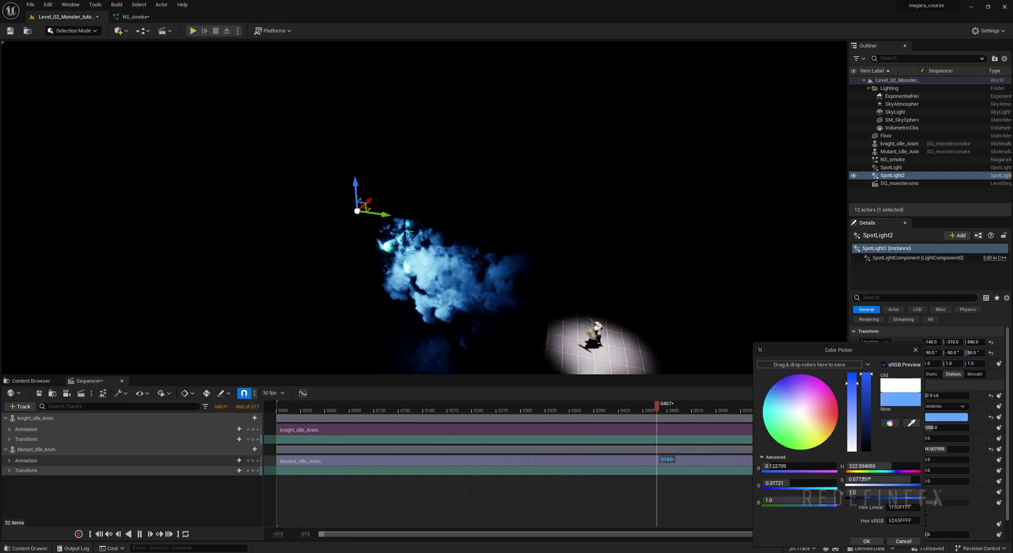
left_click(866, 541)
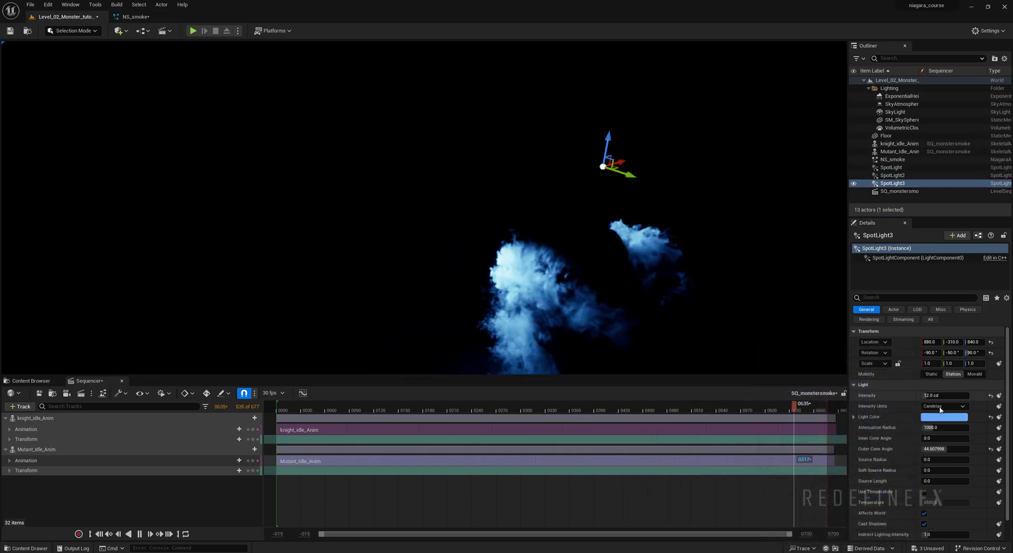
Duplicate the blue spot light to X 880 on the monster's other side and change the copy's light color to red
left_click(944, 417)
left_click(837, 415)
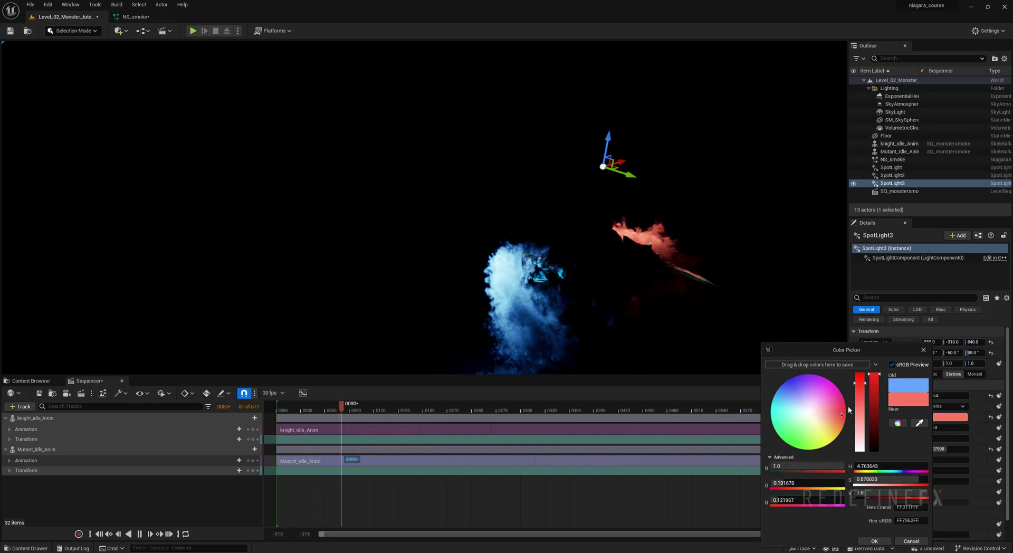
left_click_drag(861, 381, 861, 376)
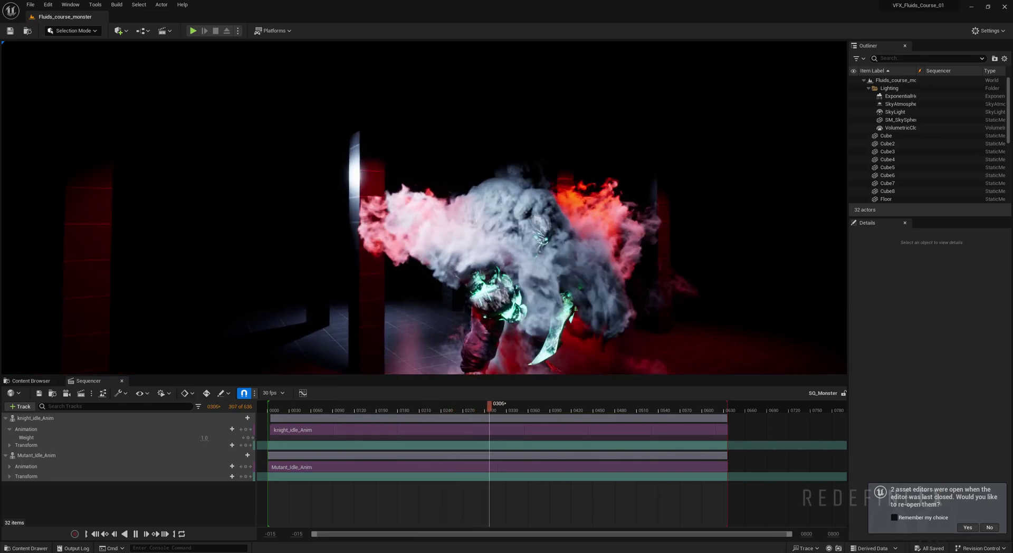
Examine the light placement and colored smoke in the finished Fluids_course_monster level from several angles, with the editor icons shown
scroll(861, 132, "down", 3)
key("g")
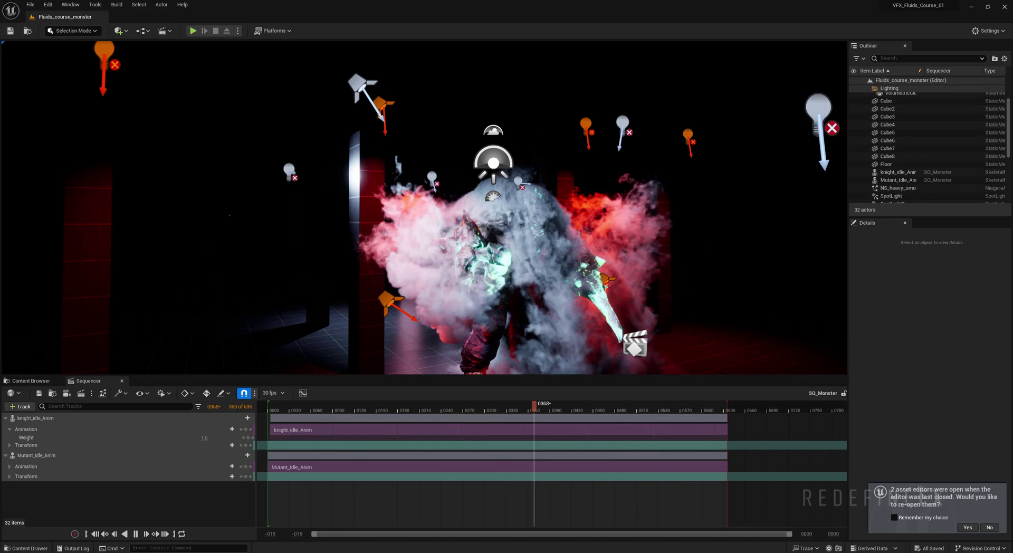
key("s")
key("s")
key("d")
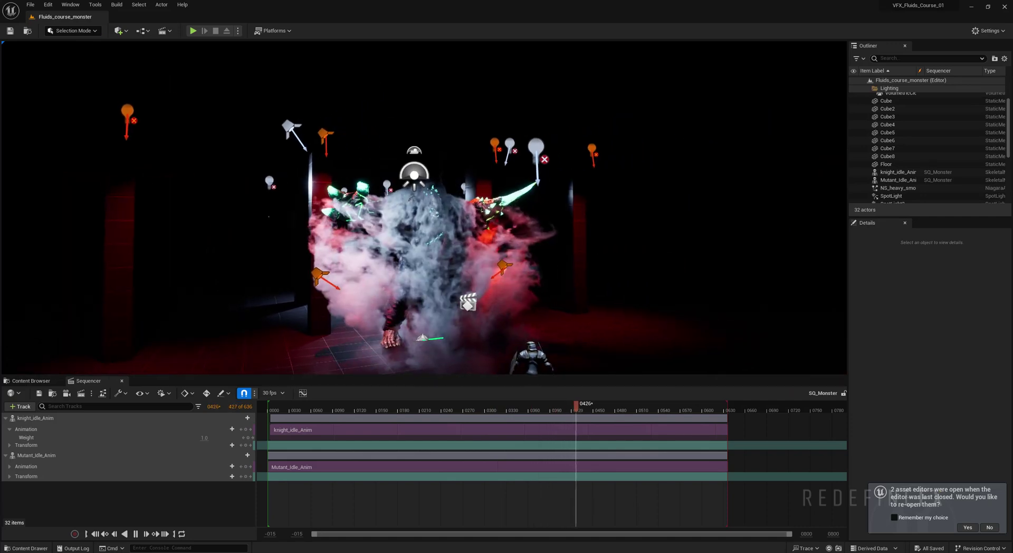
key("d")
right_click_drag(471, 273, 420, 280)
key("s")
key("d")
key("w")
key("s")
key("w")
key("w")
key("s")
key("w")
key("d")
key("a")
left_click_drag(414, 314, 406, 317)
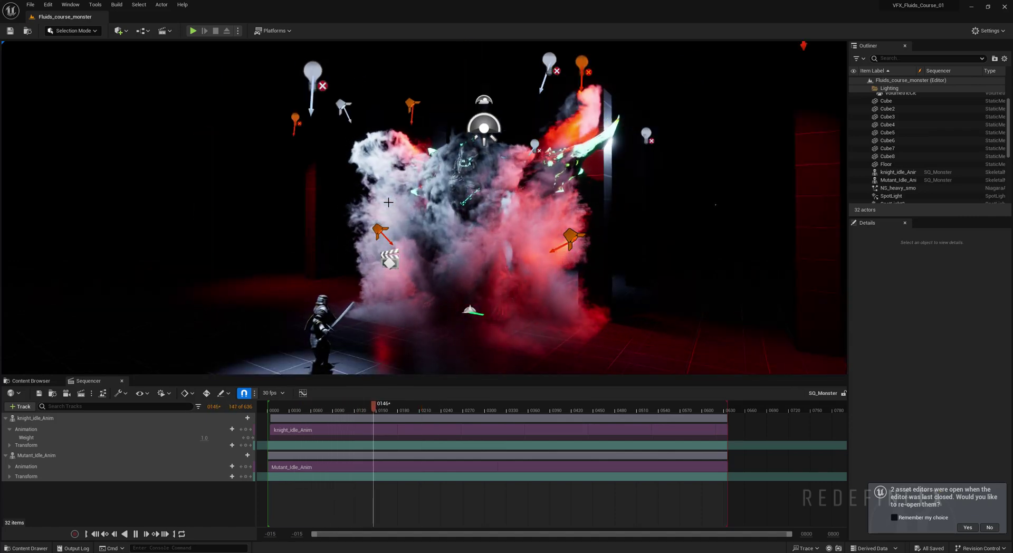
Switch to the niagara crash course trailer 01.mp4 video and view its later effects and closing section
key("alt+Tab")
key("space")
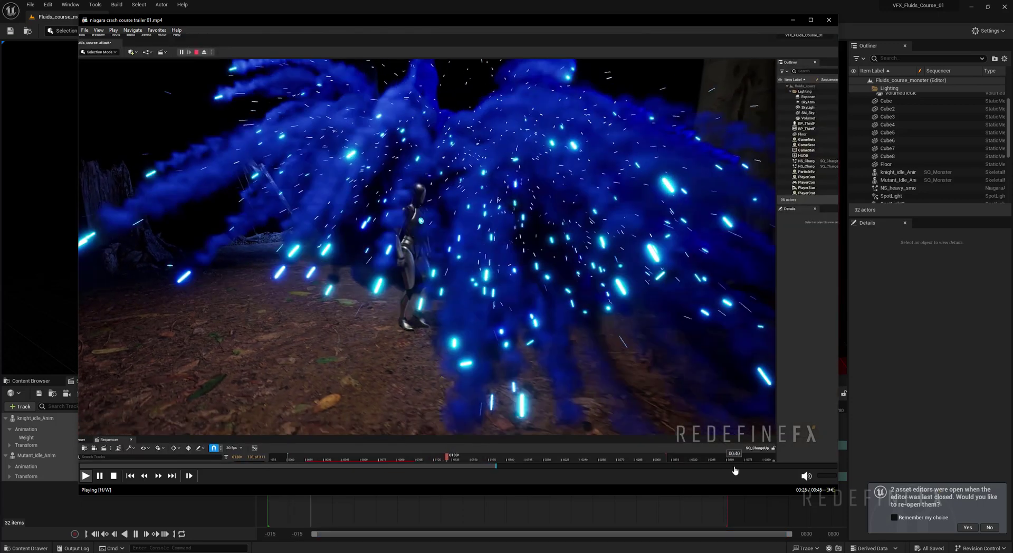
left_click(738, 466)
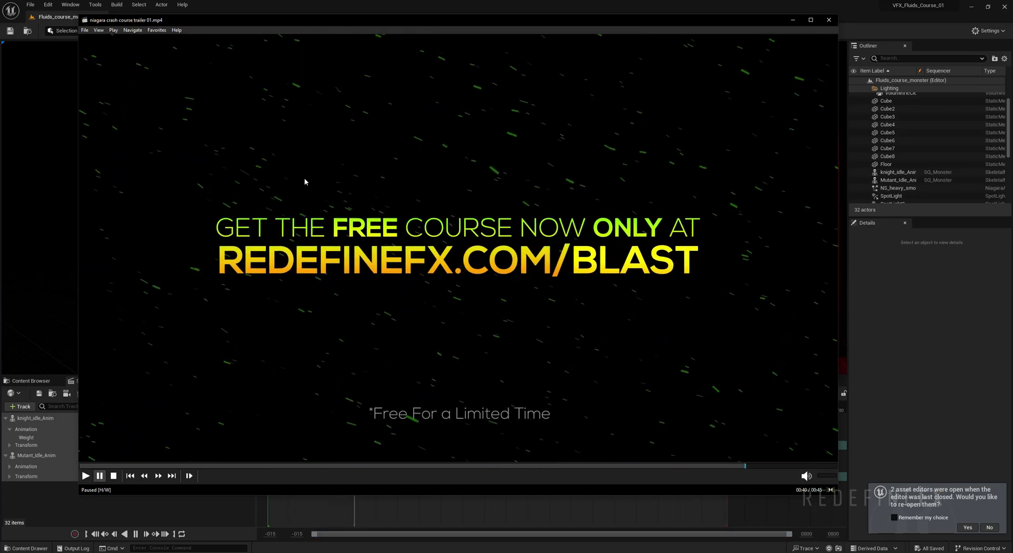
left_click(495, 466)
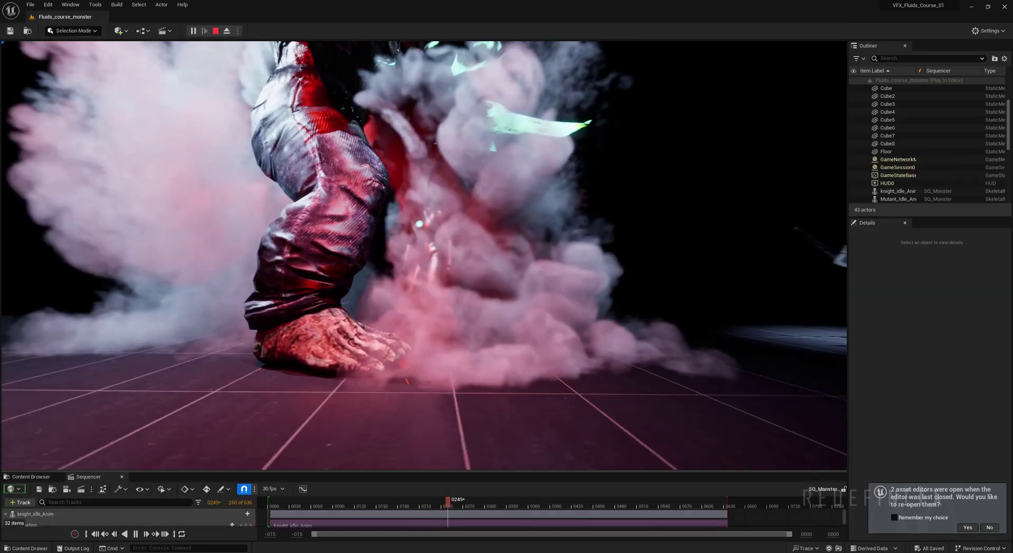